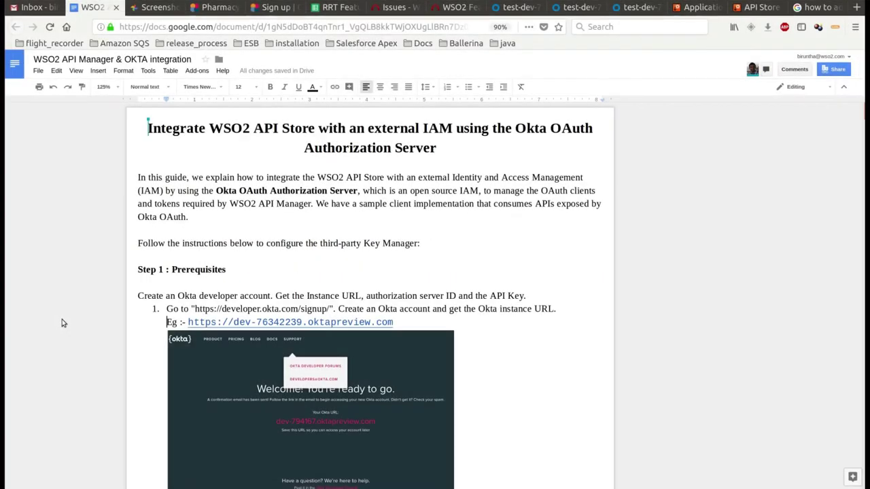
Highlight the Step 1 Prerequisites heading and Okta account line, then switch to the Okta sign-up window
left_click_drag(136, 272, 231, 270)
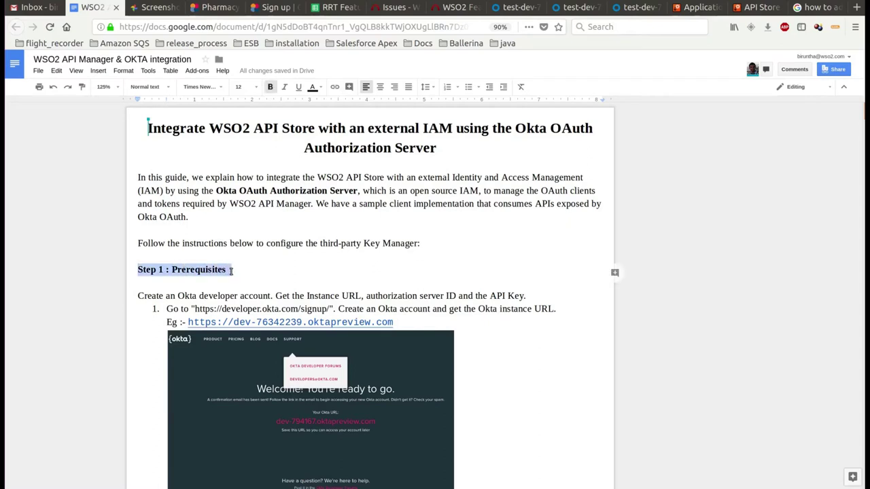
left_click_drag(135, 297, 533, 293)
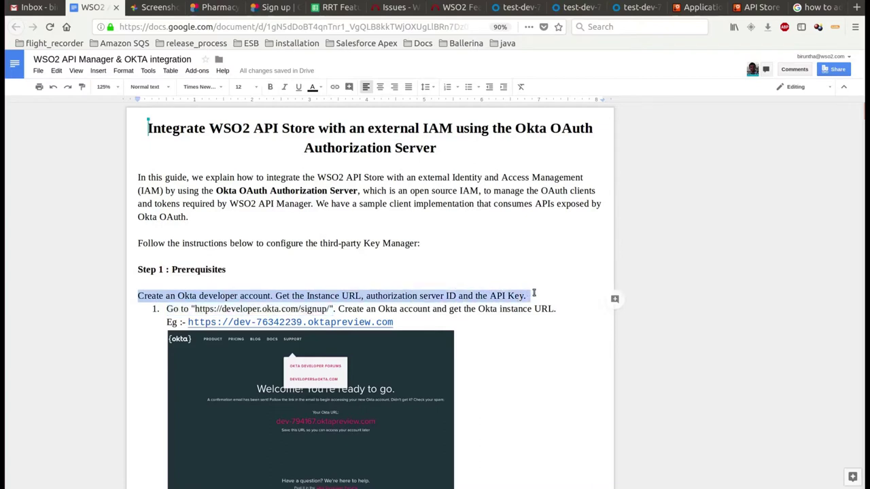
left_click(534, 293)
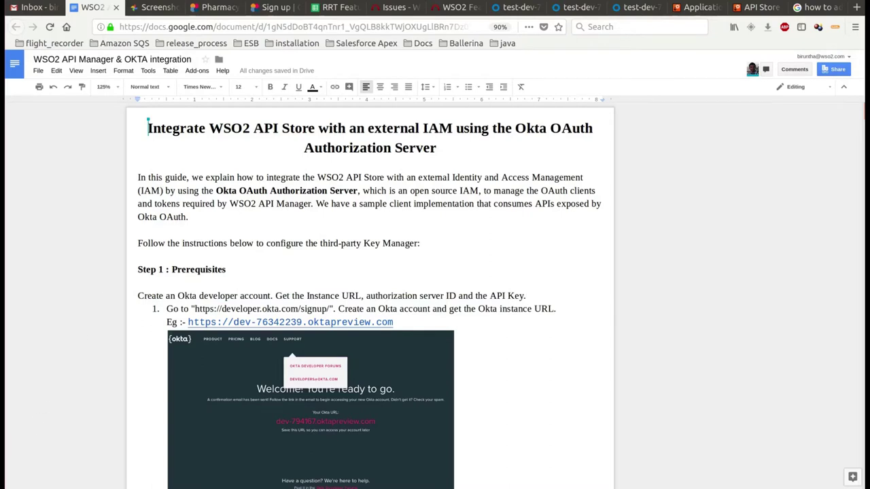
key("alt+Tab")
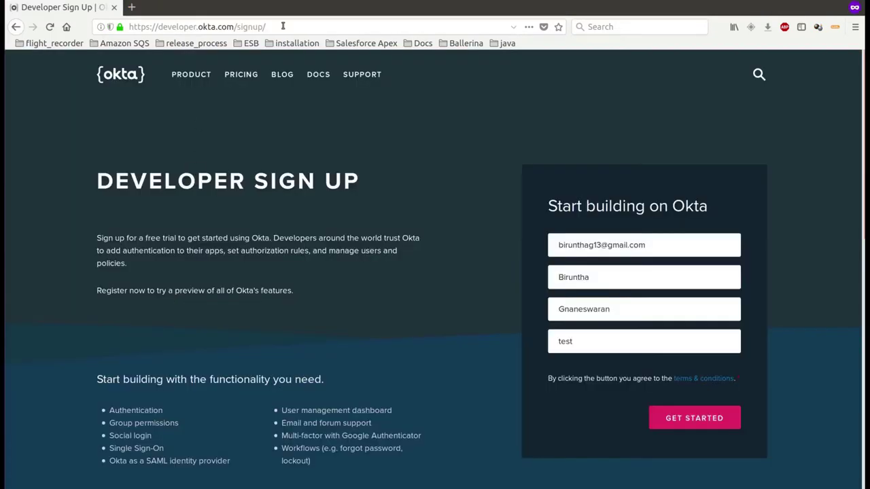
Submit the Okta developer sign-up form and highlight the new URL dev-794167.oktapreview.com
left_click(283, 25)
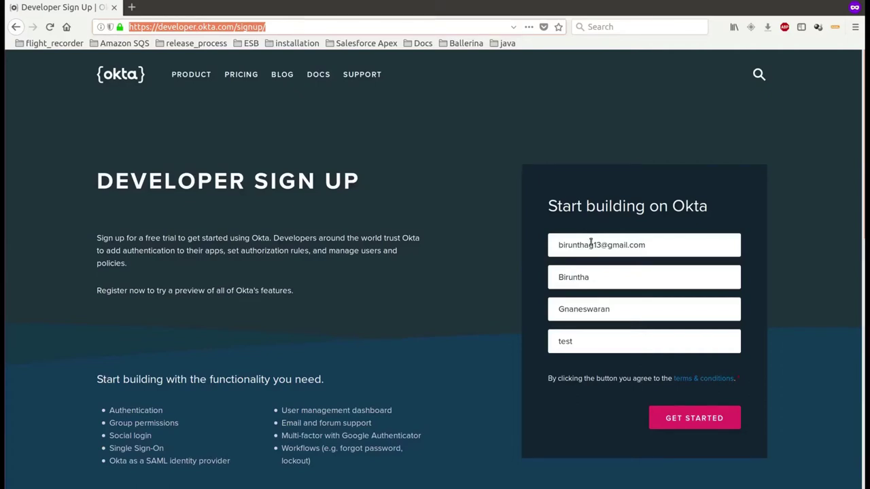
left_click(660, 416)
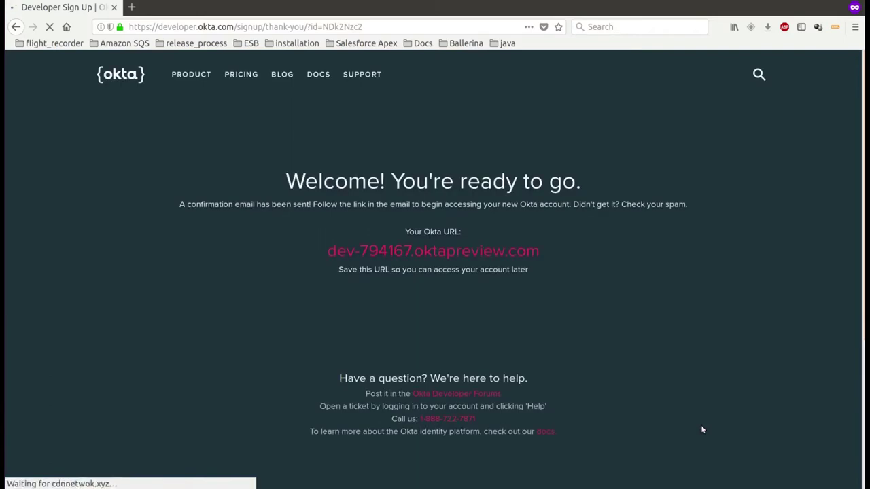
left_click_drag(541, 251, 326, 245)
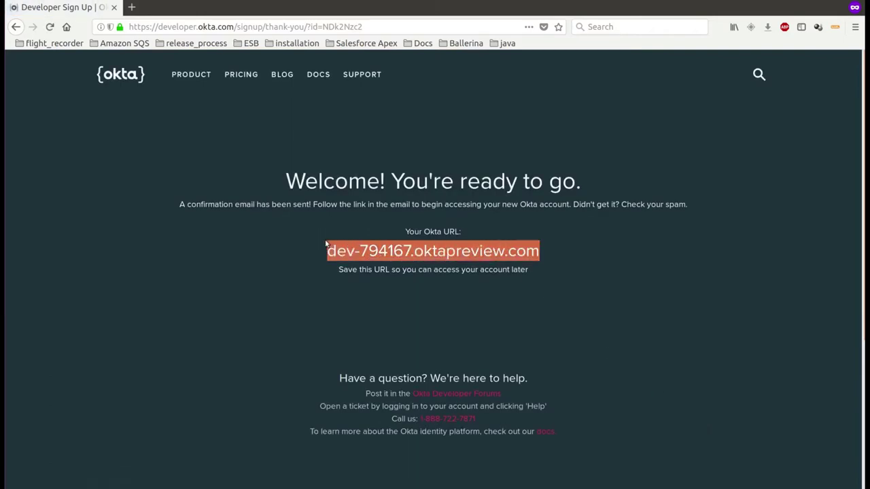
left_click(651, 307)
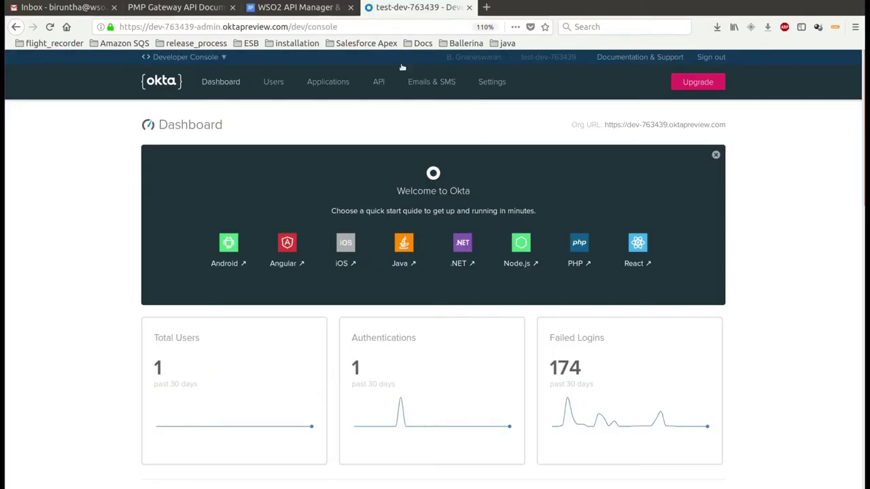
mouse_move(379, 82)
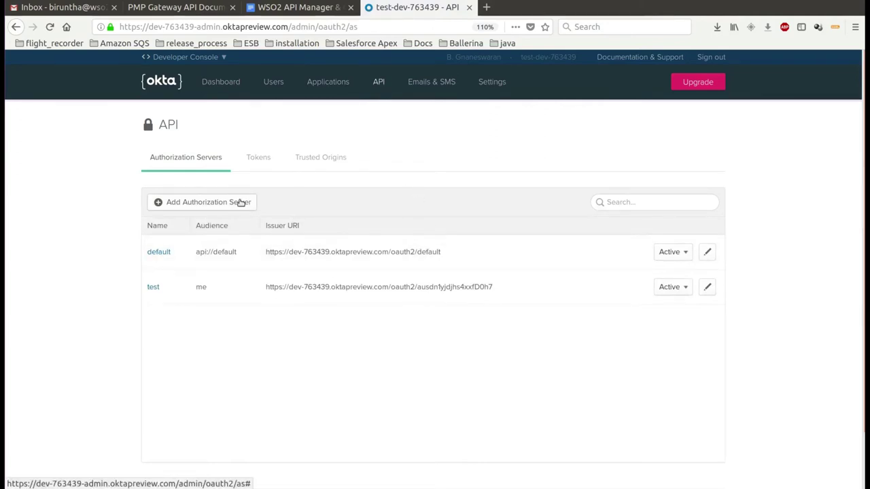
Create authorization server TestServer with audience test and description 'This is description'
left_click(239, 202)
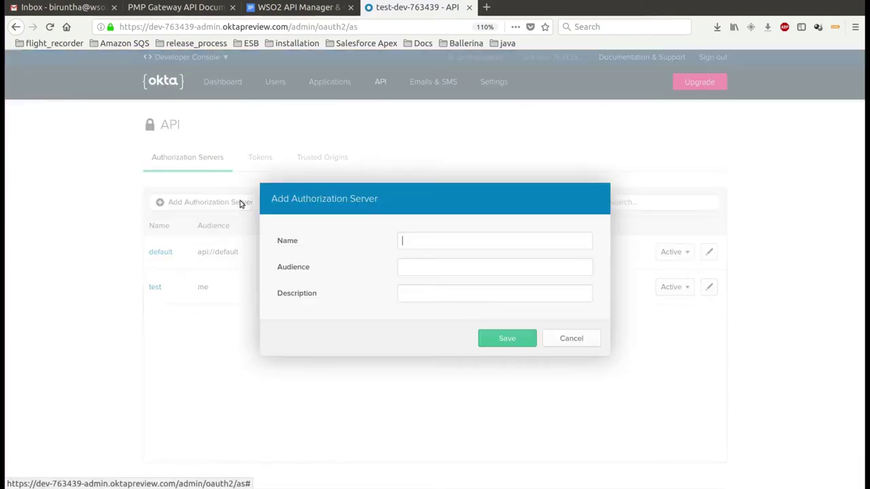
left_click(429, 243)
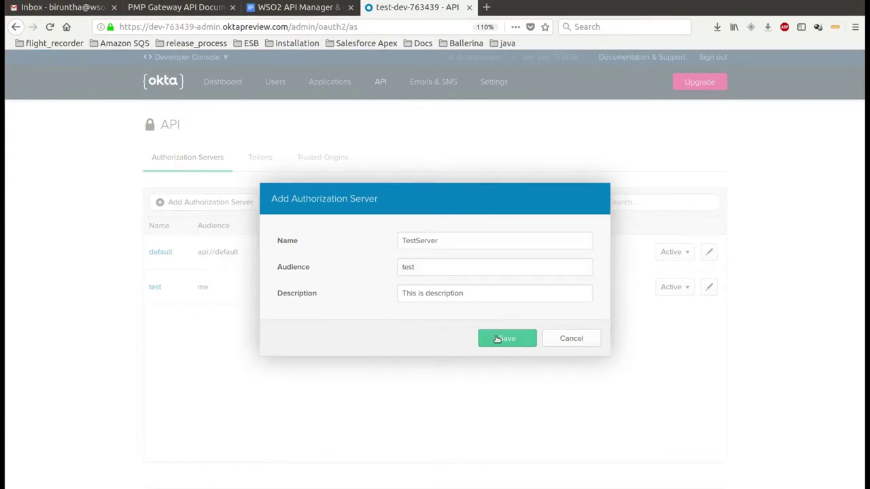
left_click(500, 338)
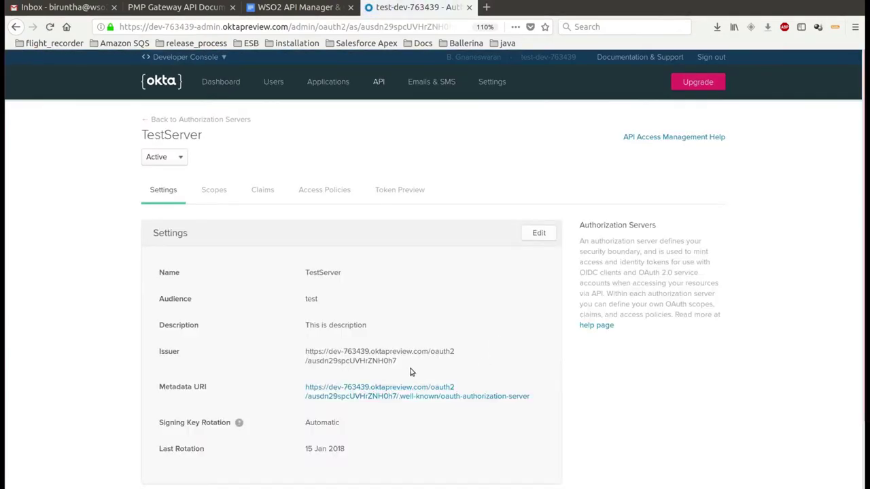
Highlight the server id in TestServer's issuer URI, then return to the authorization servers list
left_click_drag(398, 364, 349, 364)
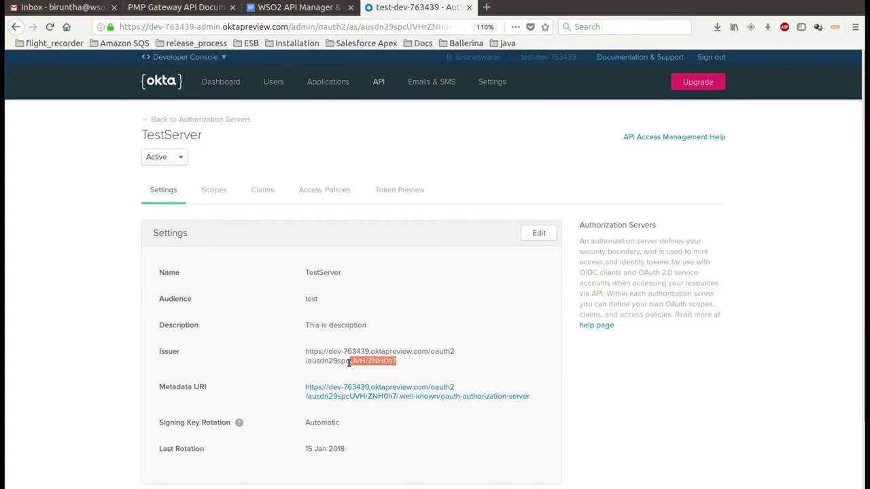
left_click(410, 369)
scroll(369, 343, "down", 2)
left_click(16, 27)
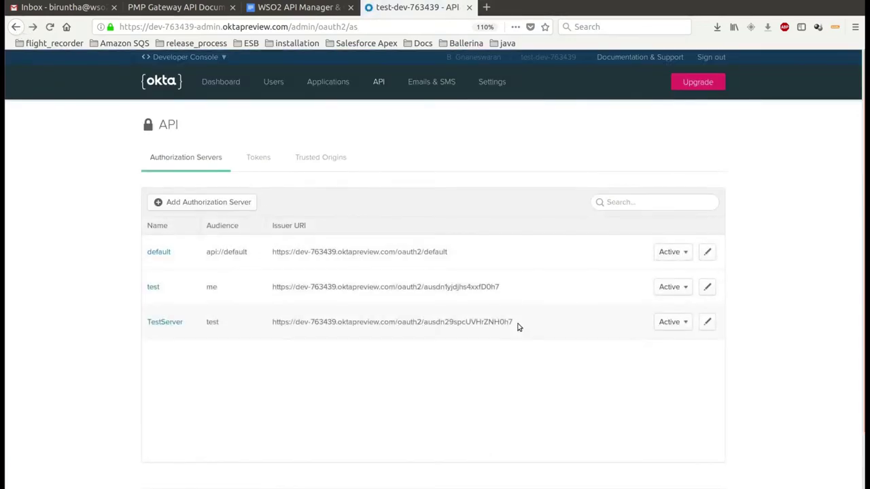
left_click_drag(515, 323, 430, 323)
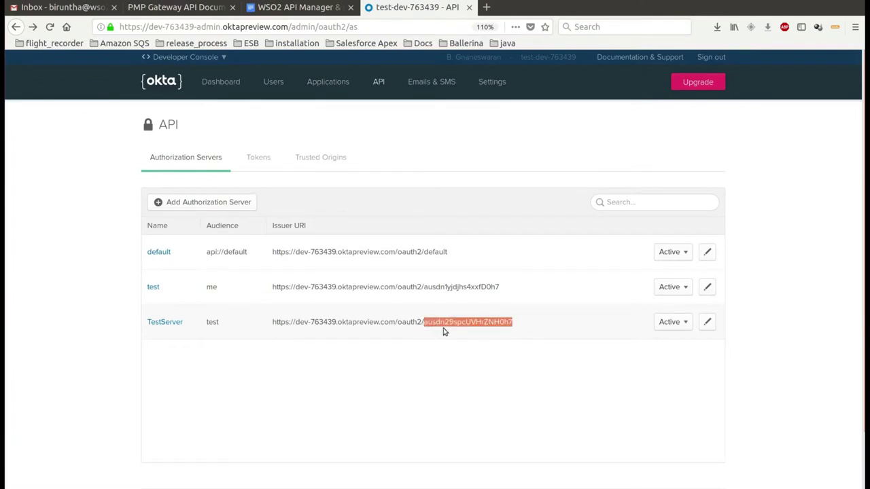
left_click(438, 355)
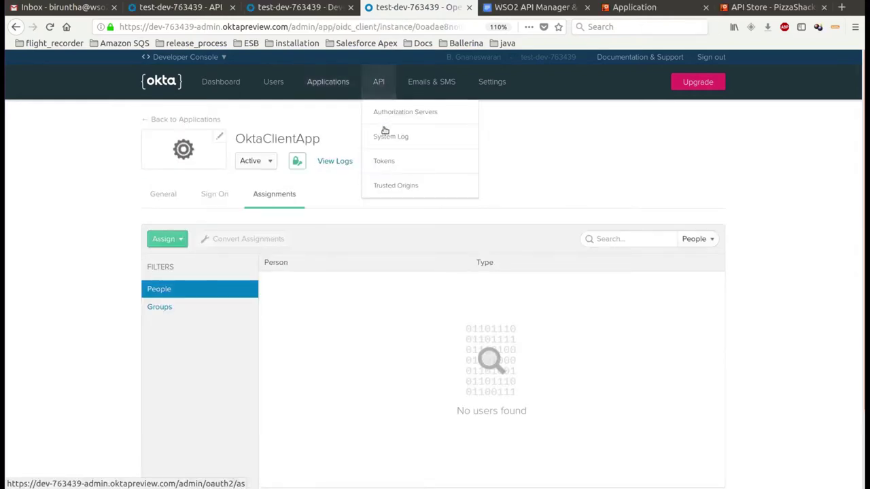
left_click(385, 117)
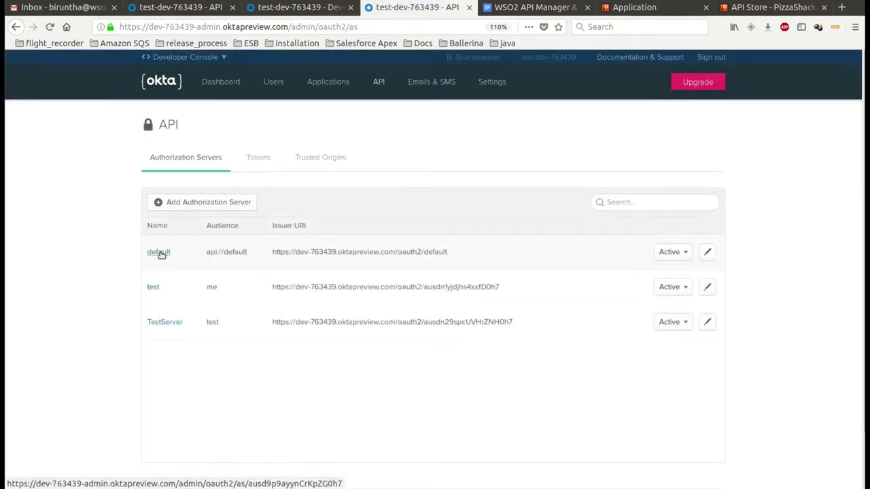
left_click(159, 253)
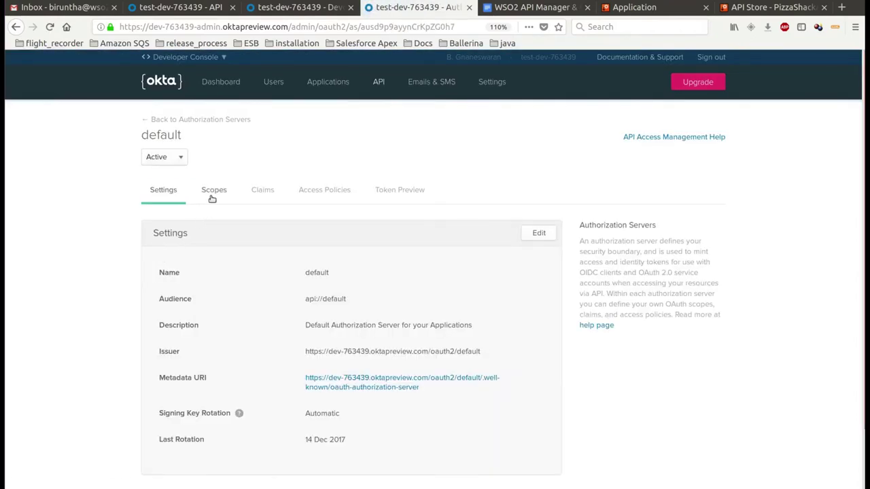
left_click(212, 197)
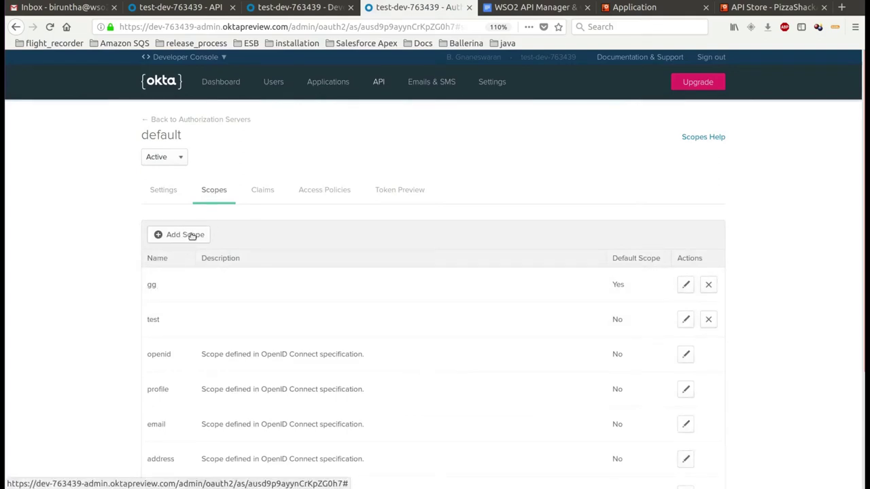
double_click(152, 285)
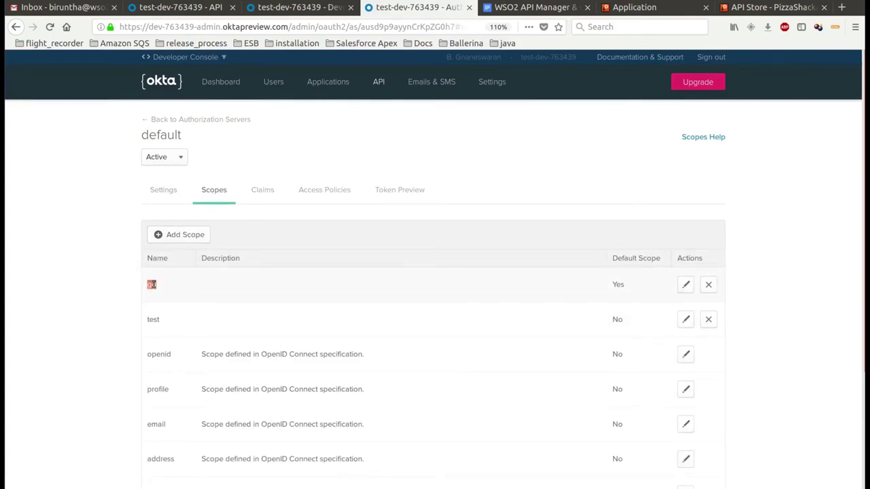
double_click(154, 328)
left_click(175, 327)
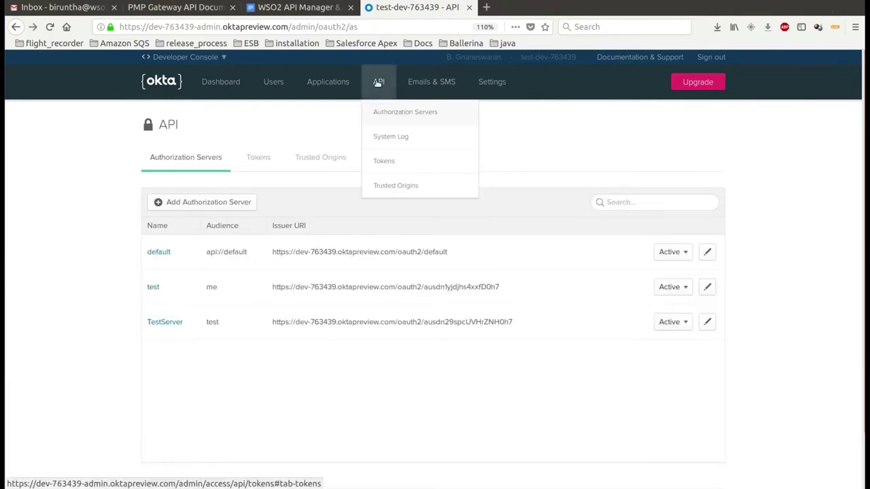
Create an Okta API token named TestToken and copy its value
left_click(385, 163)
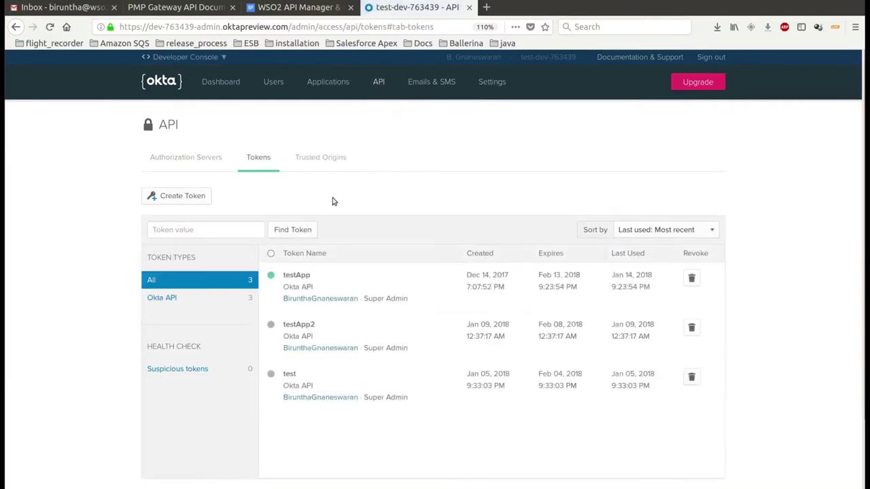
left_click(196, 198)
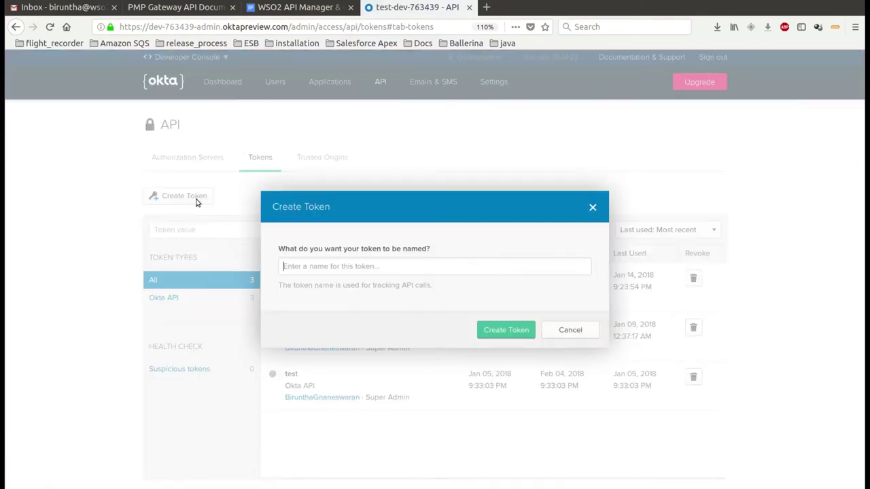
left_click(298, 268)
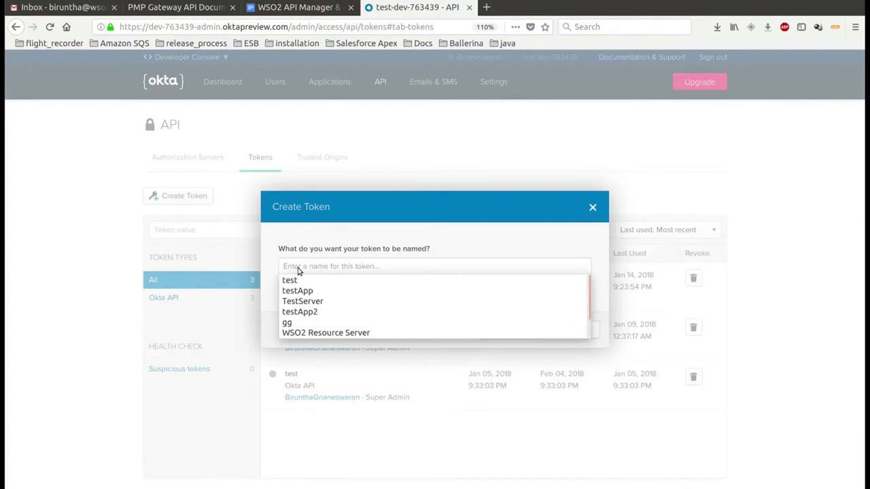
type("Test")
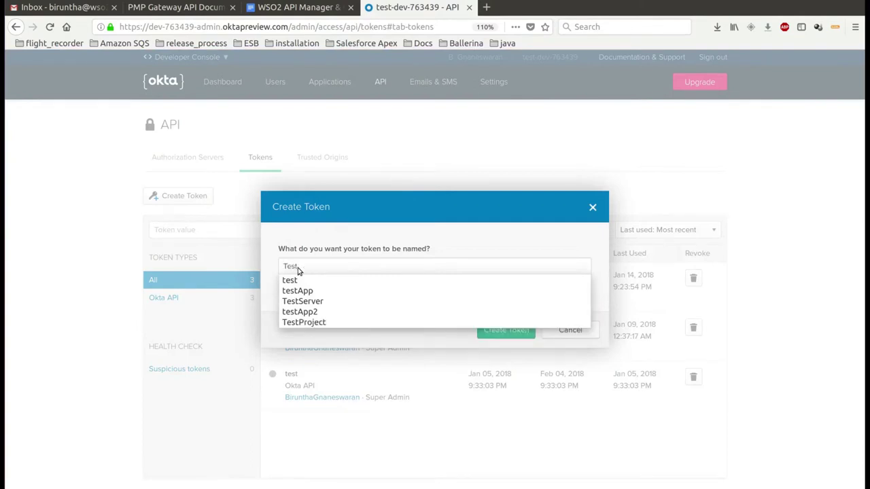
key("Escape")
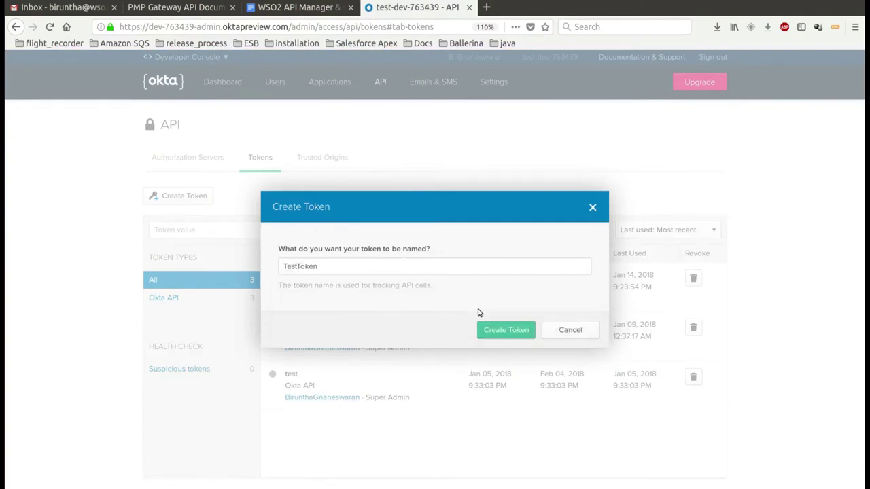
left_click(497, 329)
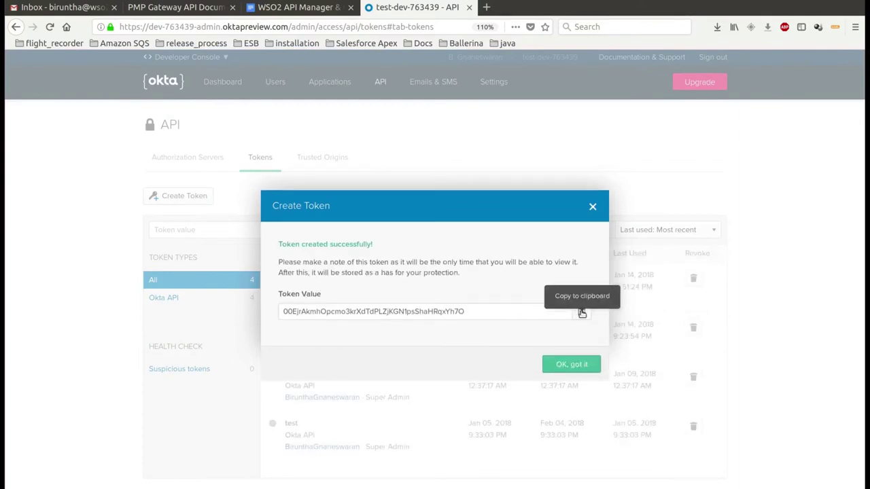
left_click(572, 365)
Back in the guide, highlight the Step 2: Configure WSO2 API Manager heading
key("alt+Tab")
left_click(136, 204)
left_click_drag(201, 204, 307, 203)
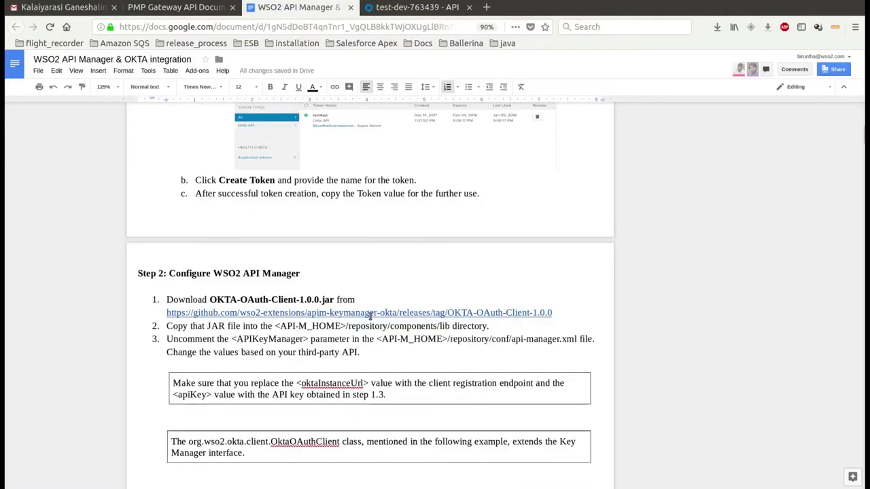
Open Step 2's Okta keymanager 1.0.0 GitHub release link in a new tab and view it
left_click(370, 314)
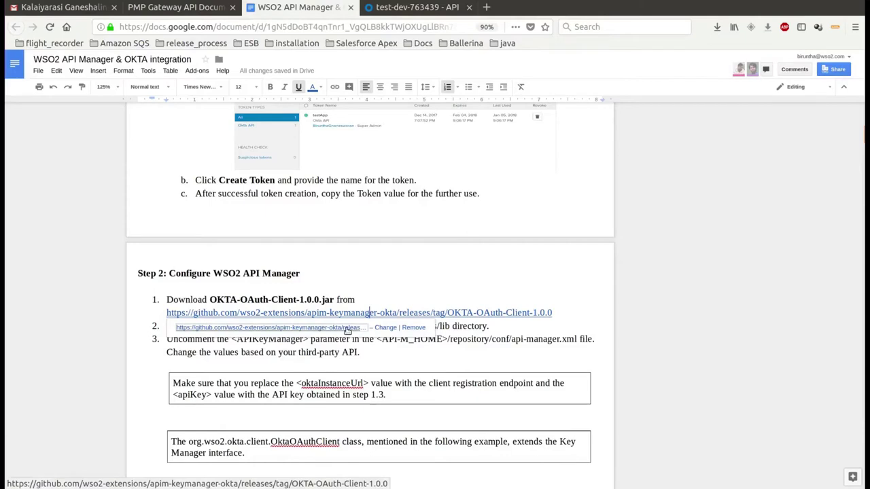
left_click(348, 328)
left_click(408, 8)
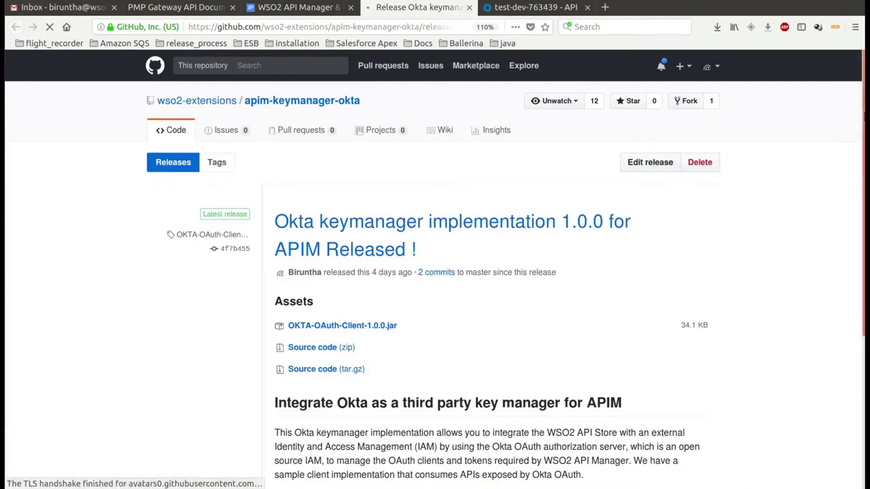
Save OKTA-OAuth-Client-1.0.0.jar from the release page and show it in its containing folder
scroll(435, 272, "down", 1)
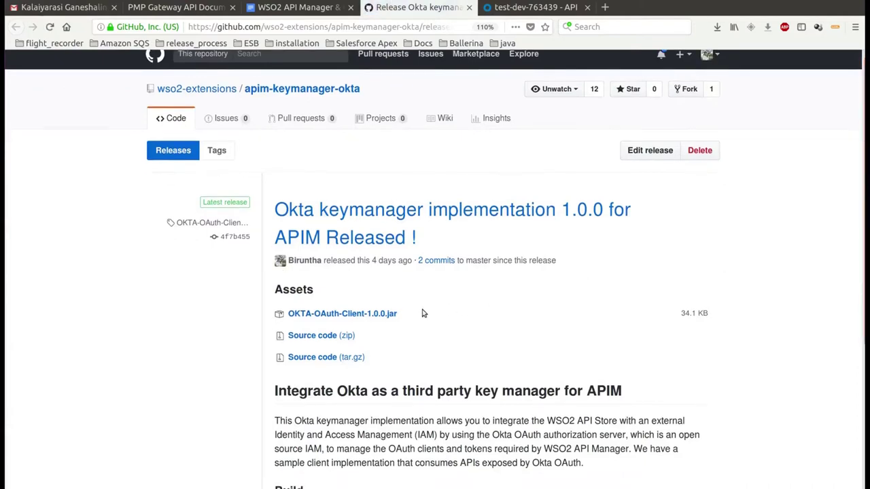
left_click(381, 313)
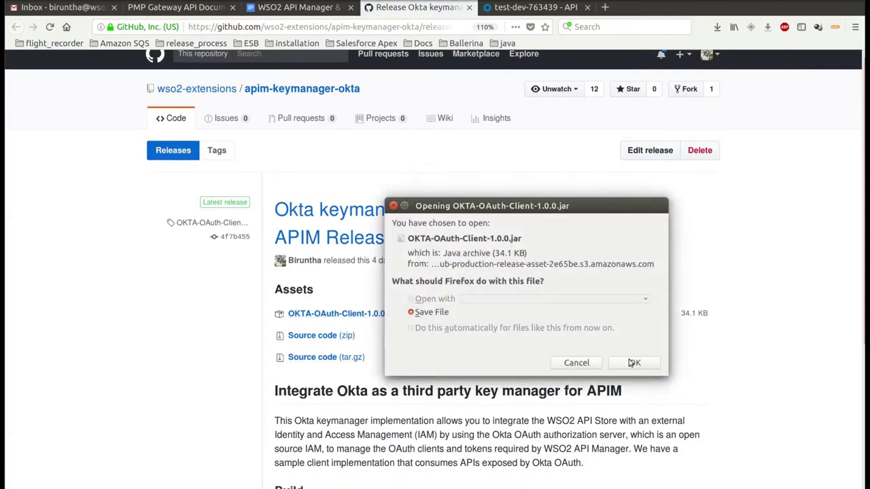
left_click(630, 363)
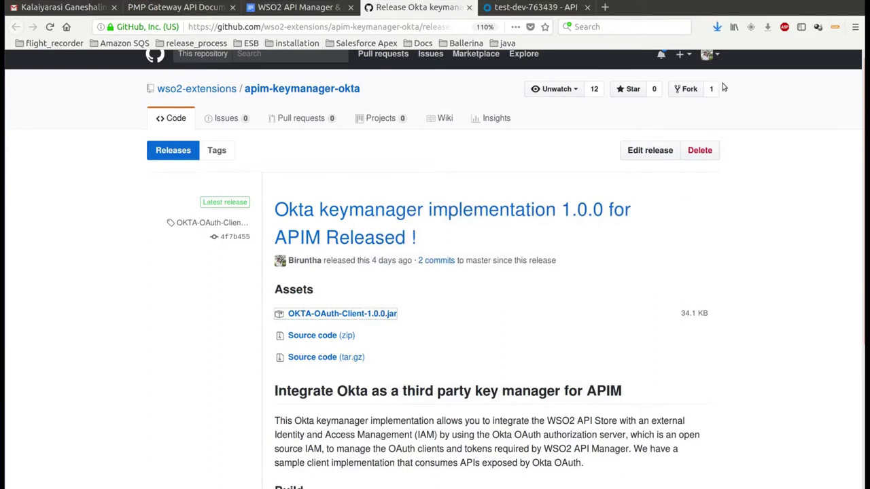
left_click(717, 26)
left_click(714, 54)
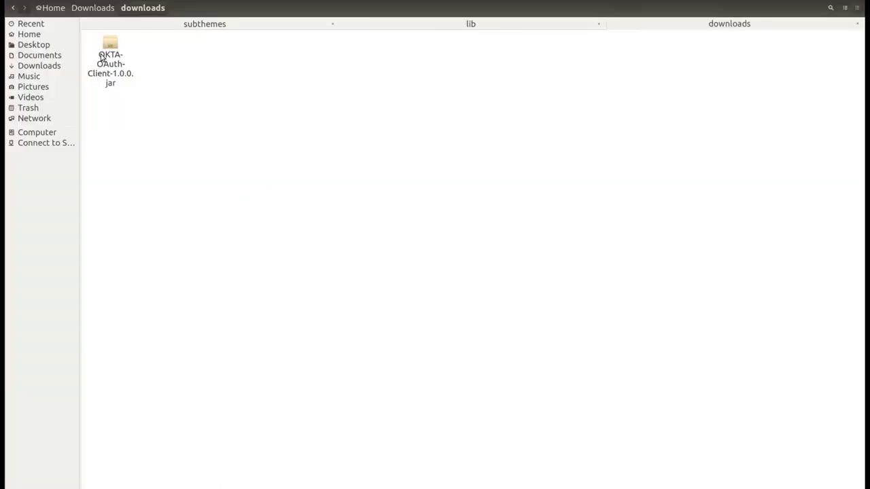
Move OKTA-OAuth-Client-1.0.0.jar into wso2am-2.1.0's components lib folder
left_click(101, 56)
left_click_drag(100, 53, 360, 24)
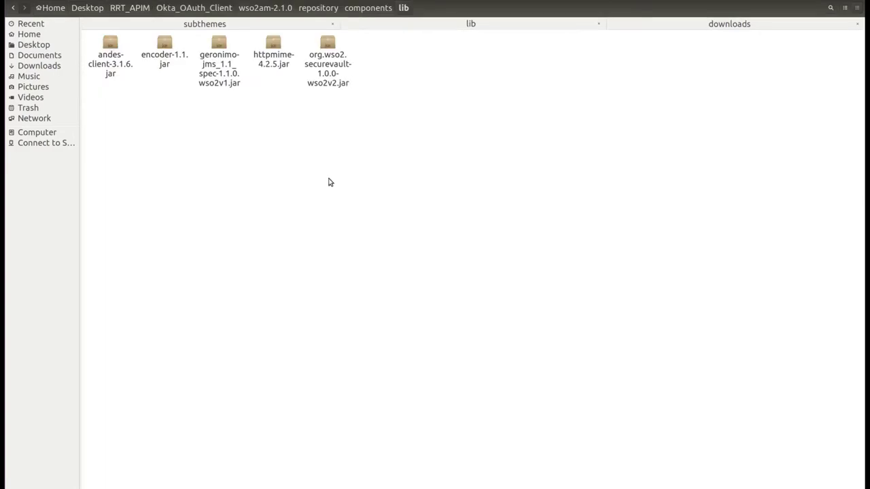
left_click_drag(328, 182, 328, 182)
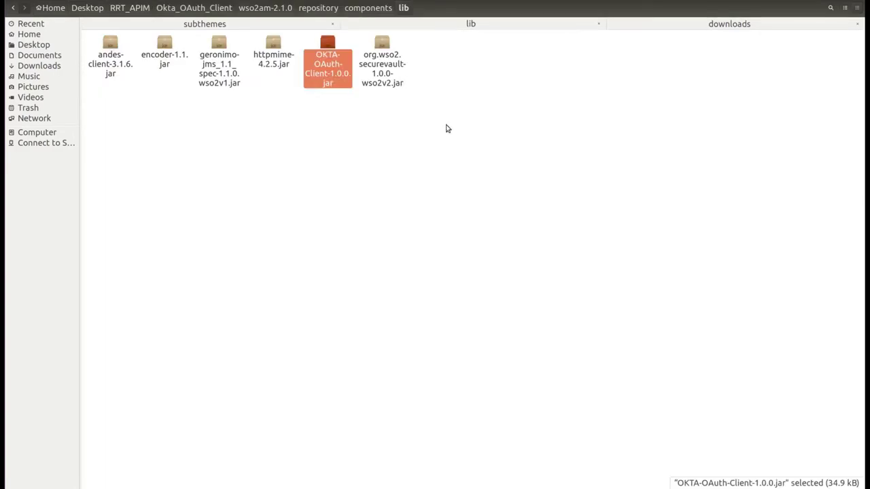
left_click(537, 118)
Open repository/conf/api-manager.xml in the text editor
key("alt+Up")
key("alt+Up")
left_click(224, 51)
double_click(224, 51)
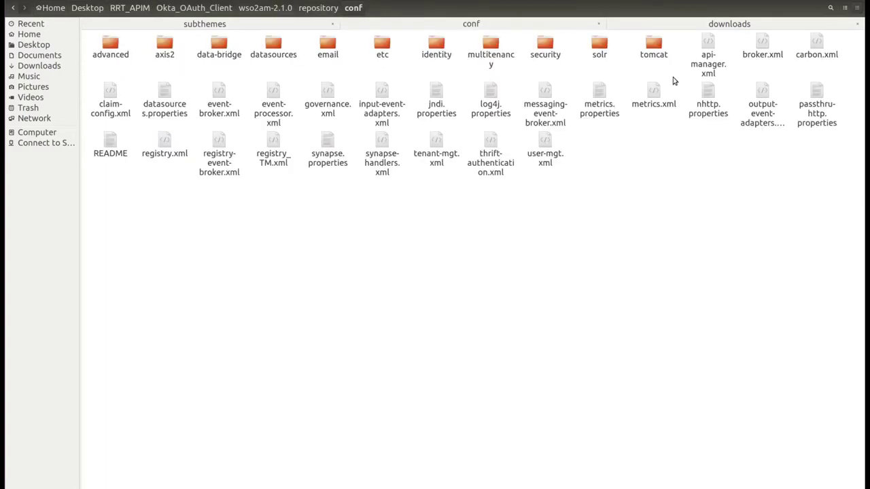
left_click(717, 68)
double_click(716, 69)
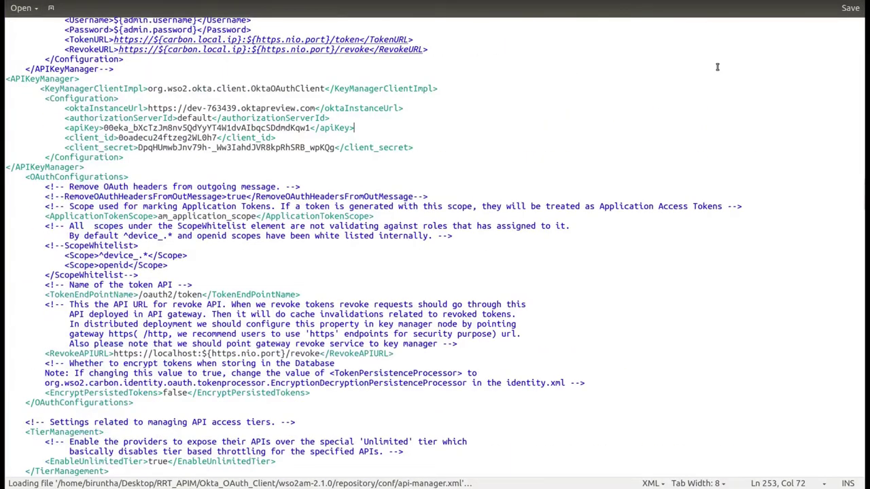
Highlight oktaInstanceUrl, authorizationServerId 'default', API key and client credentials in api-manager.xml, then return to the browser
left_click_drag(148, 108, 316, 109)
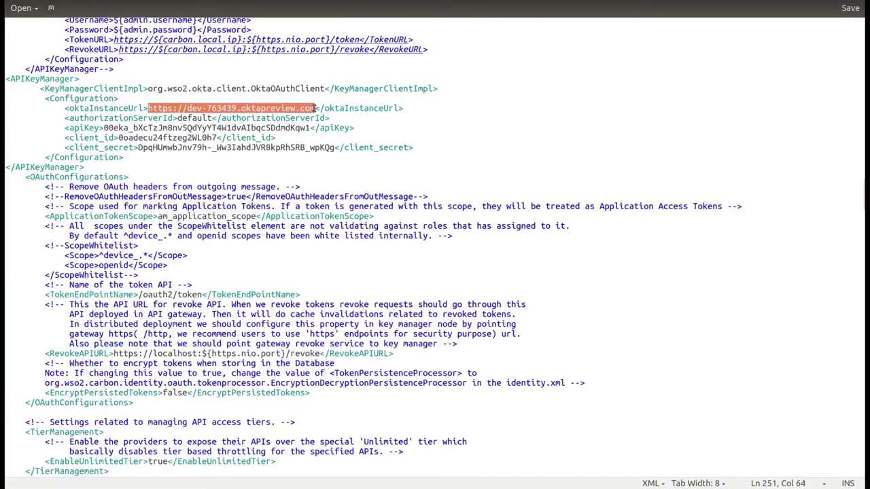
double_click(188, 117)
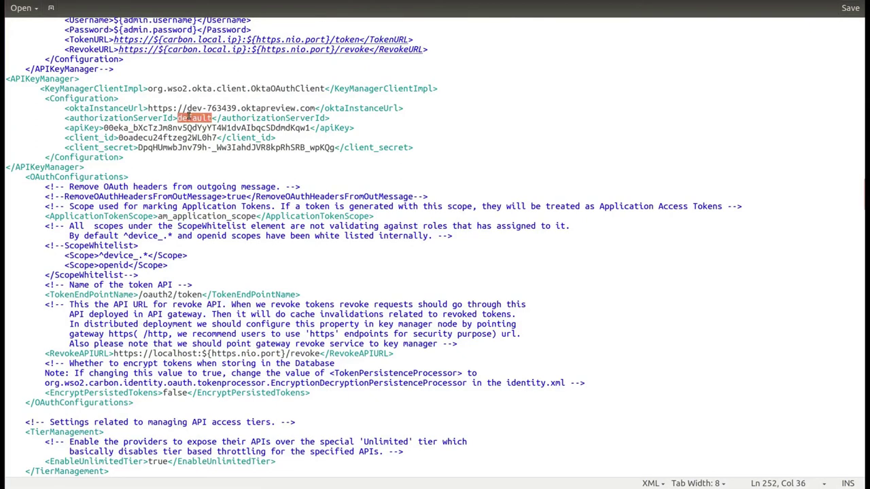
left_click_drag(105, 128, 435, 145)
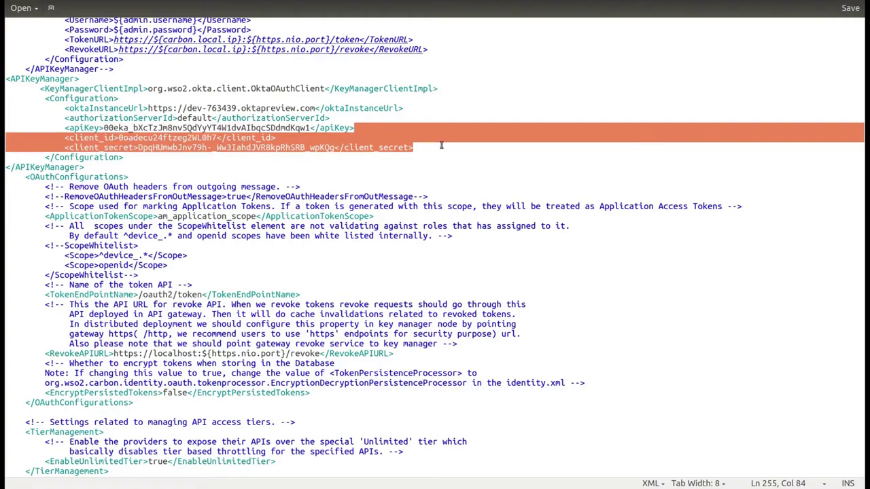
left_click(441, 145)
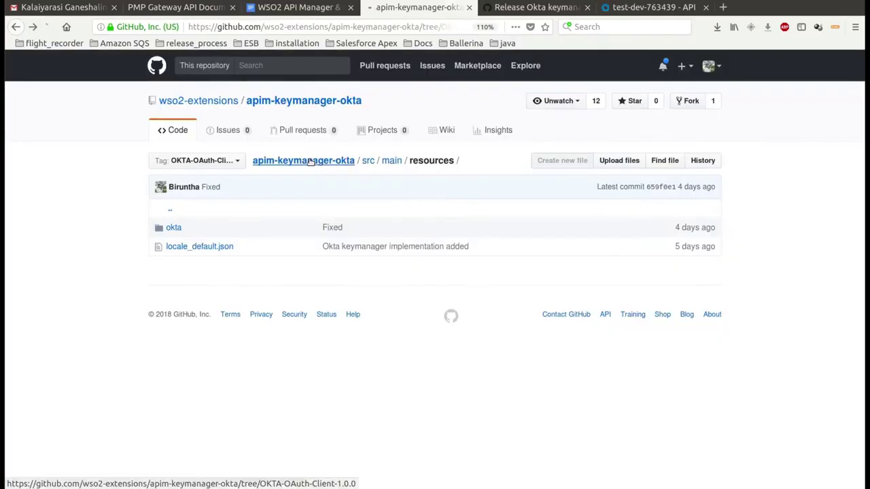
Download the apim-keymanager-okta repository as a ZIP and show it in its folder
left_click(310, 136)
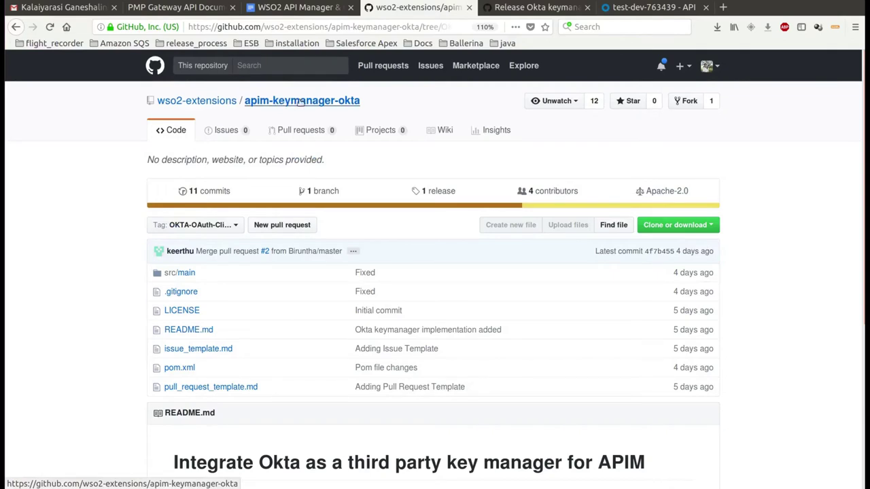
left_click(690, 228)
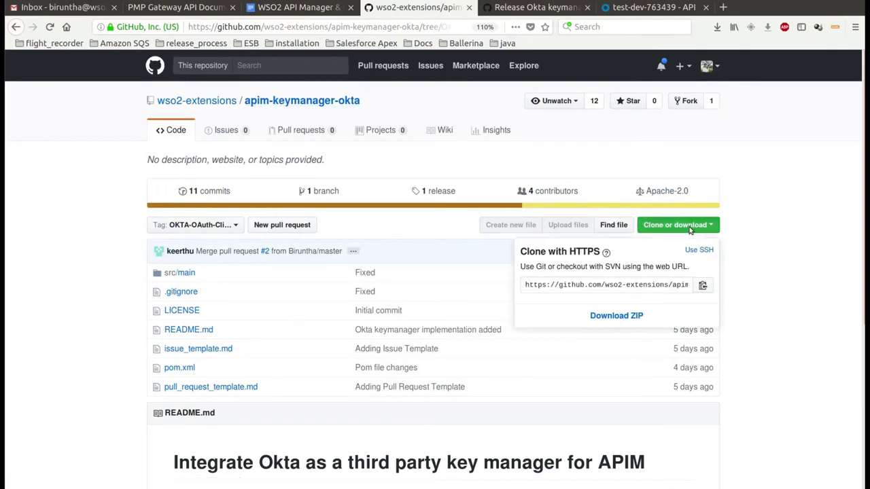
left_click(634, 316)
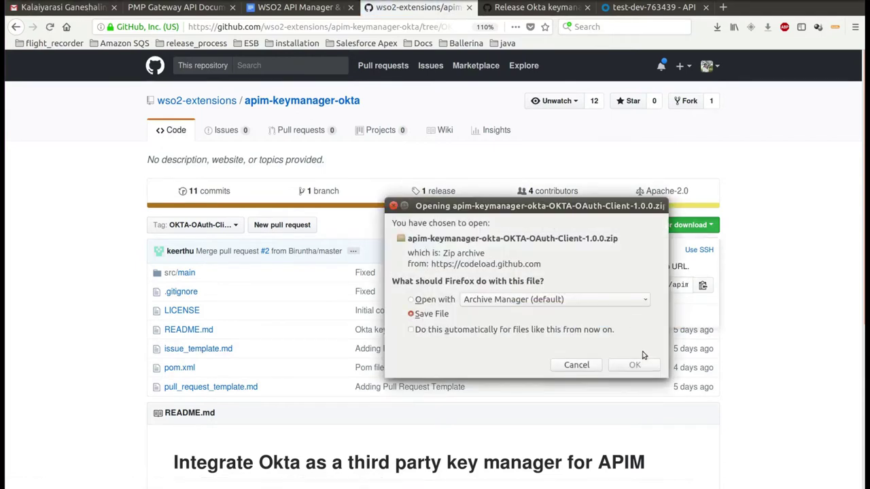
left_click(638, 365)
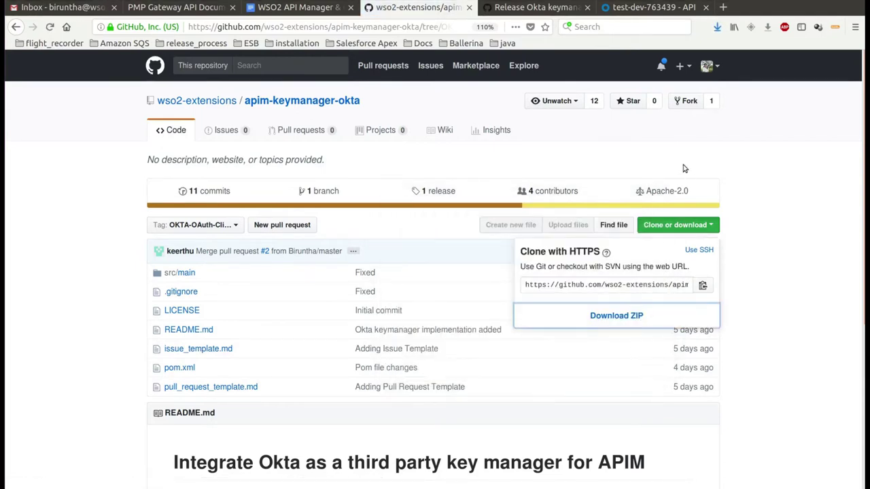
left_click(716, 27)
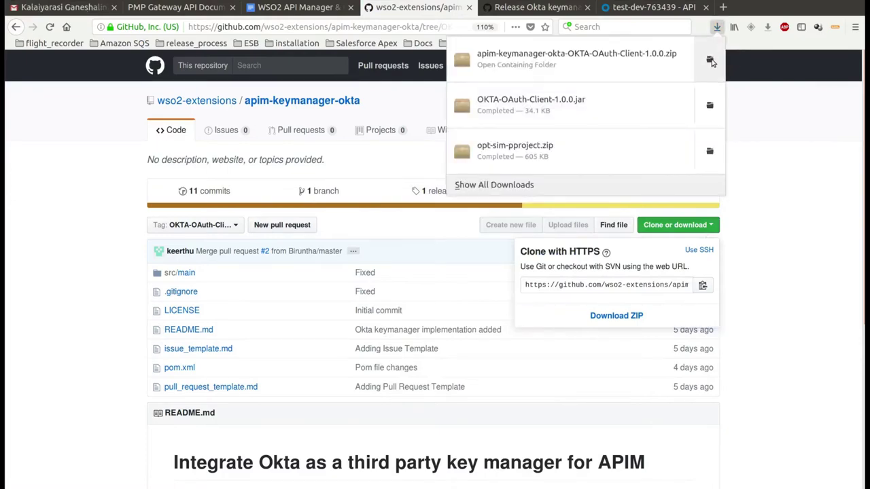
left_click(710, 62)
Extract the repository ZIP in place and open its src/main/resources folder
right_click(113, 76)
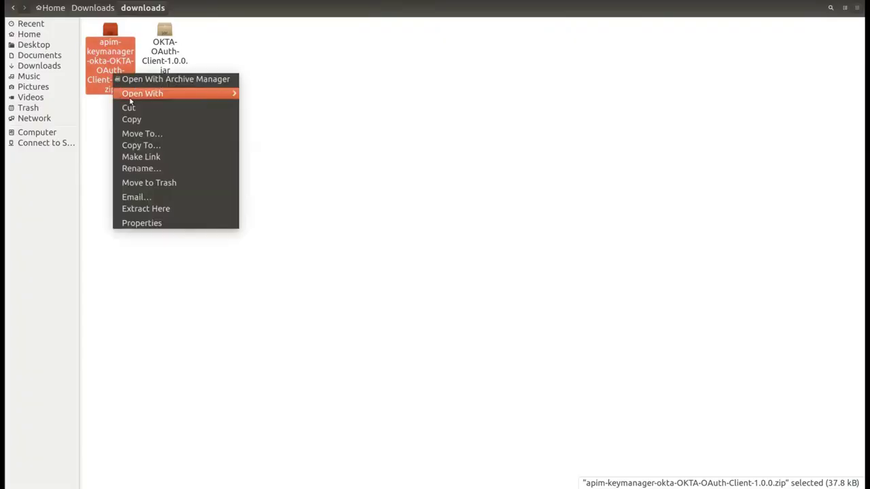
left_click(142, 209)
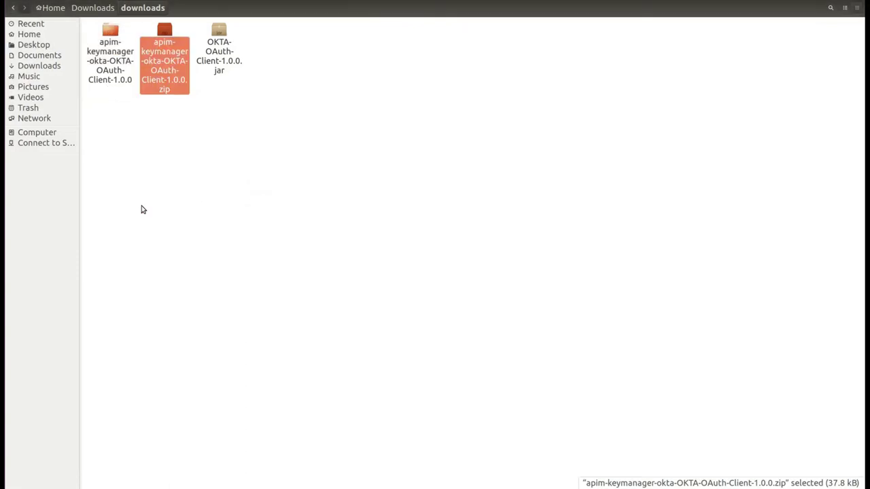
double_click(109, 71)
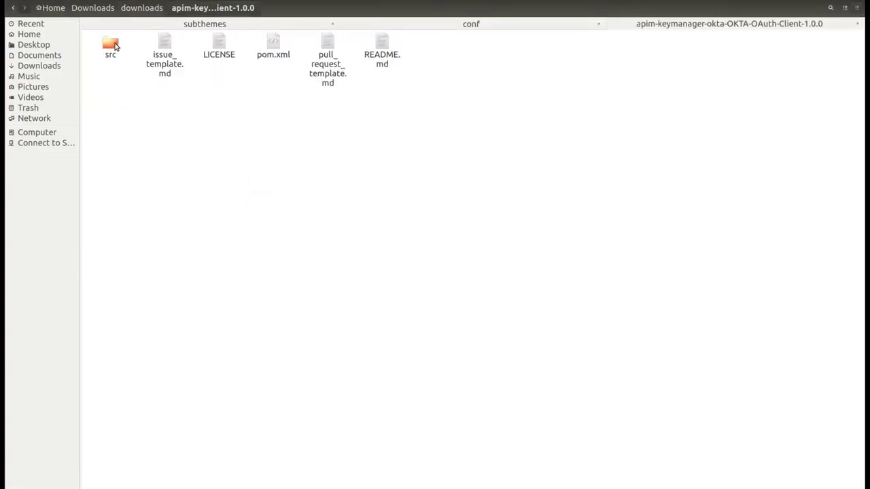
double_click(110, 47)
double_click(111, 48)
double_click(164, 49)
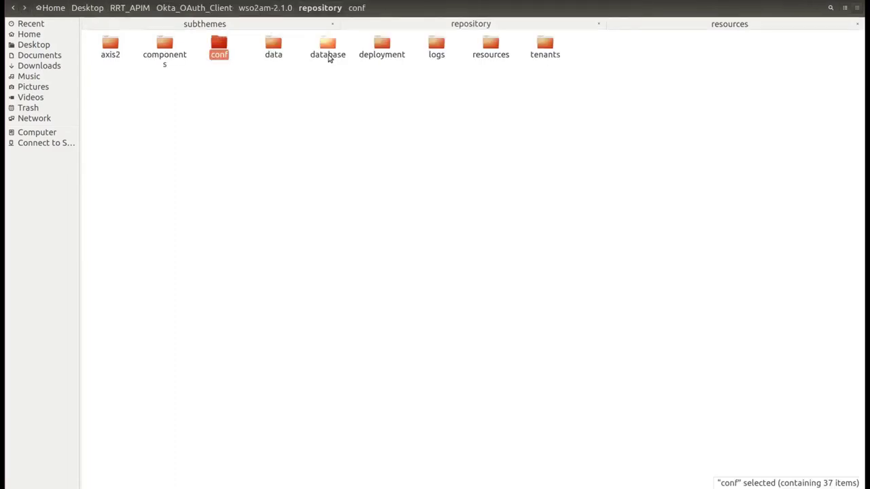
Browse to wso2am-2.1.0's deployment/server/jaggeryapps/store/site/conf/locales/jaggery folder
double_click(373, 57)
double_click(169, 54)
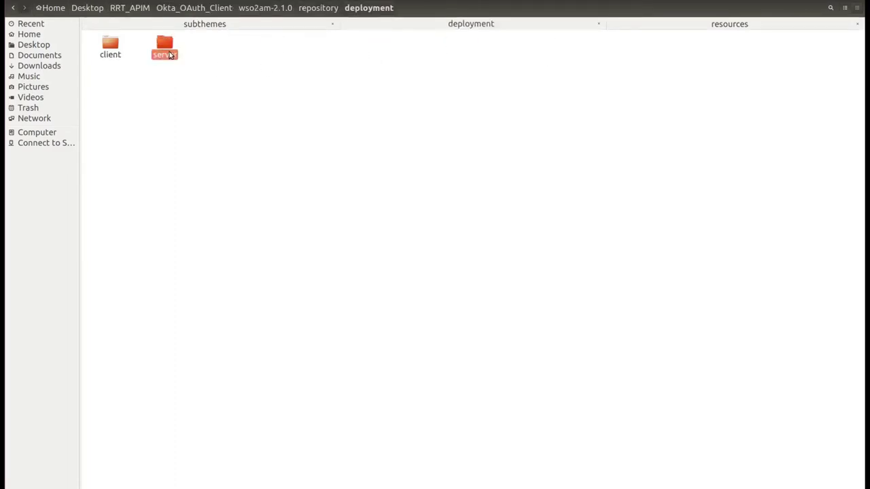
double_click(486, 54)
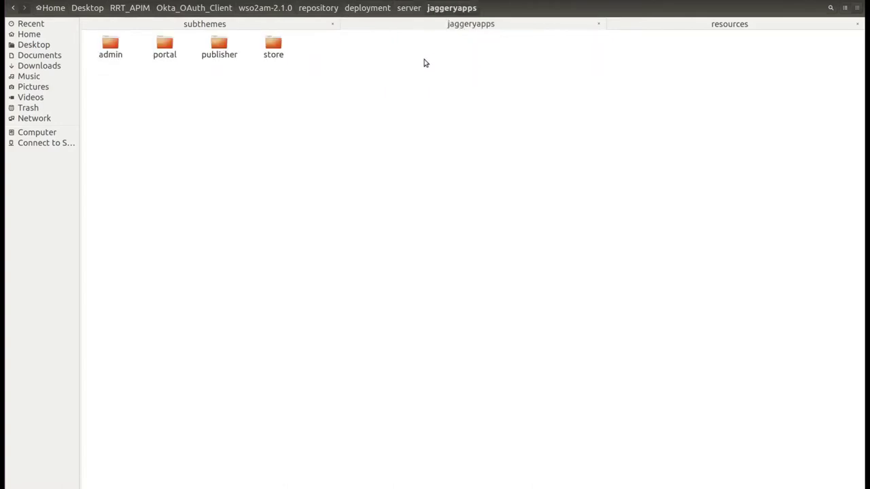
double_click(271, 53)
double_click(270, 54)
double_click(166, 57)
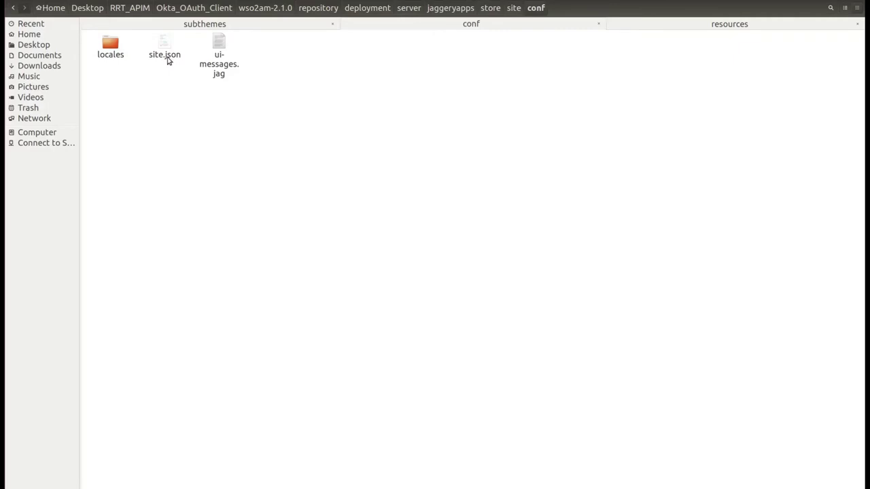
double_click(112, 55)
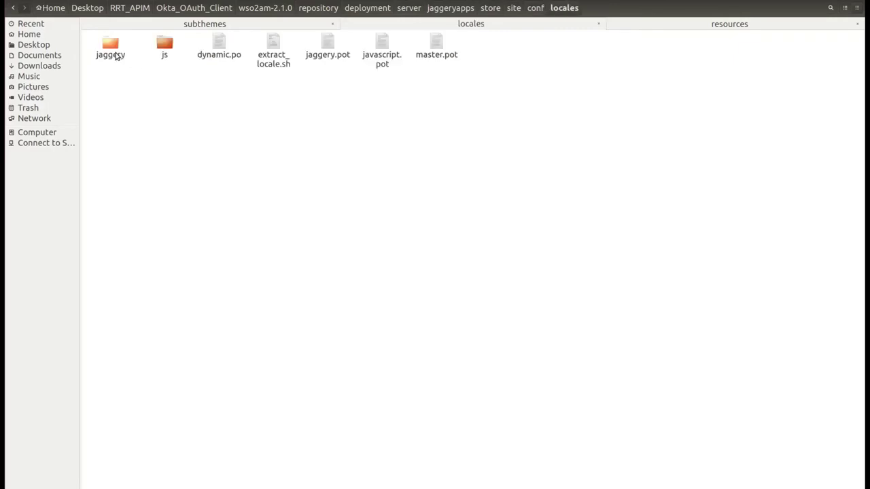
double_click(112, 51)
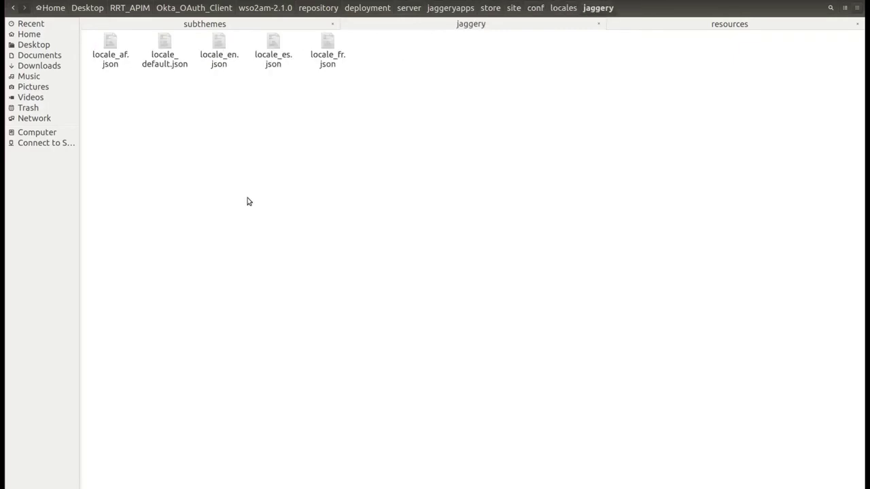
Paste locale_default.json into the jaggery folder, replacing the older copy
key("ctrl+v")
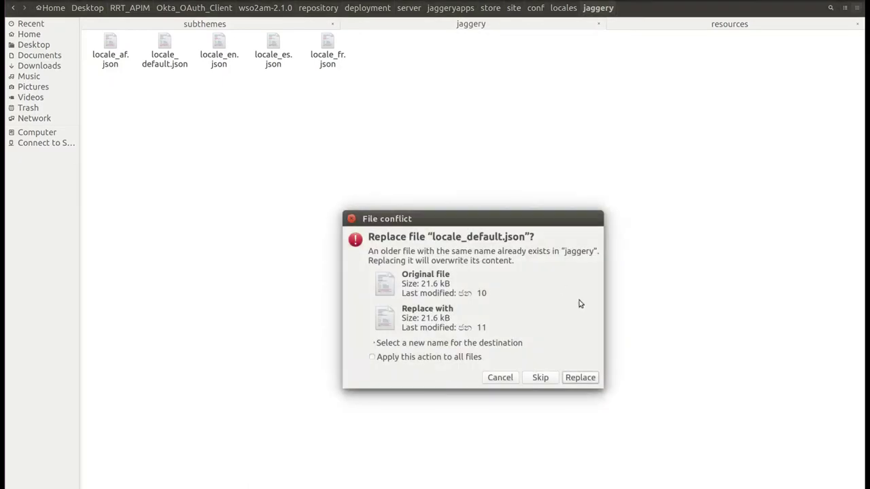
left_click(581, 376)
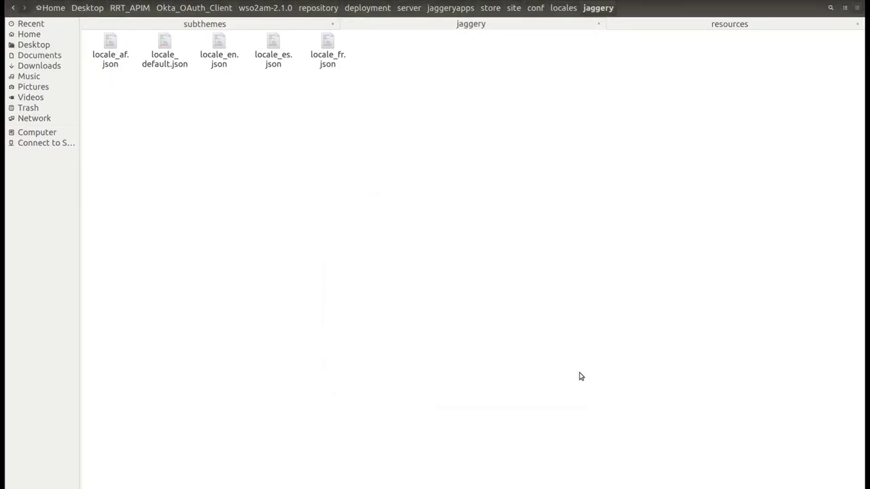
key("ctrl+Page_Down")
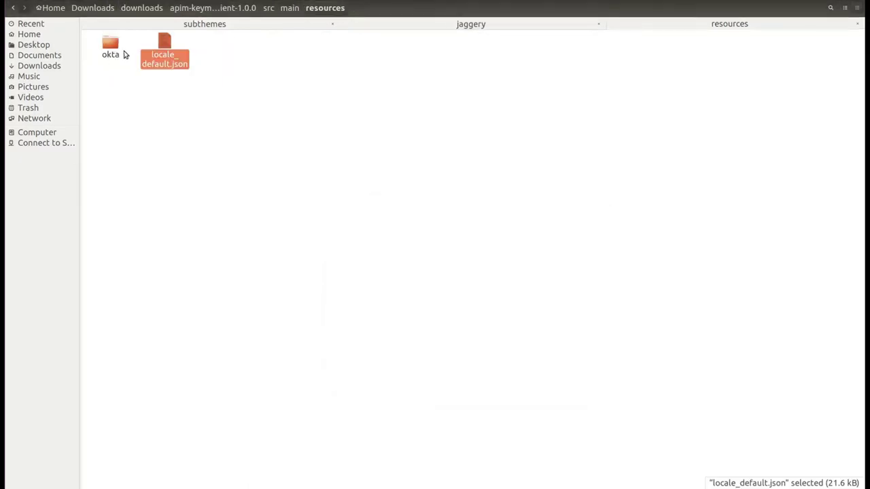
Copy the okta folder into the store's themes/wso2/subthemes, then go to the store's site/conf folder
left_click(110, 49)
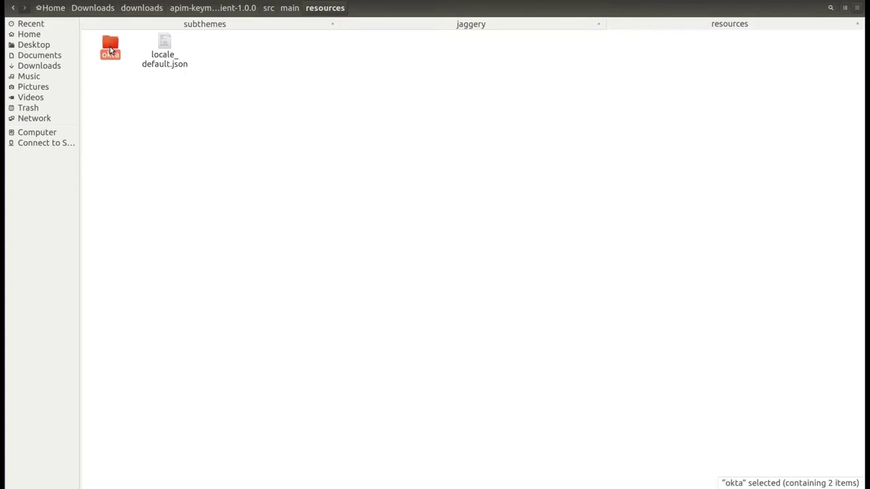
left_click(200, 29)
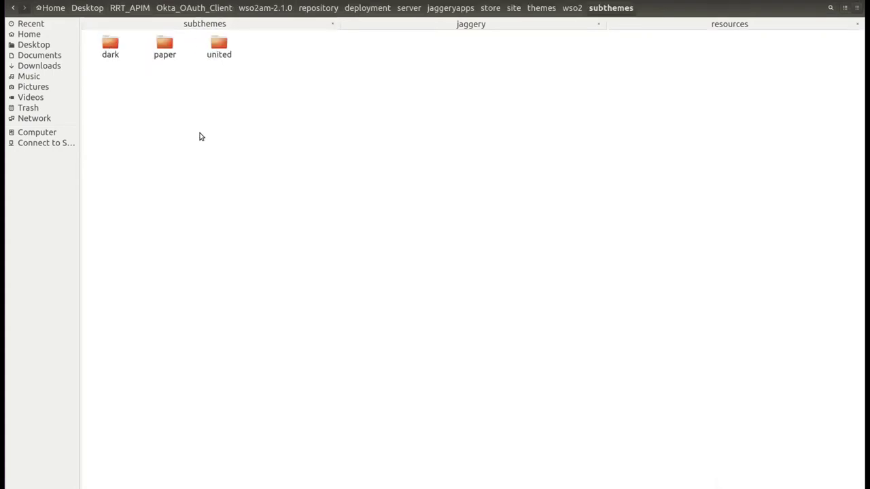
key("ctrl+v")
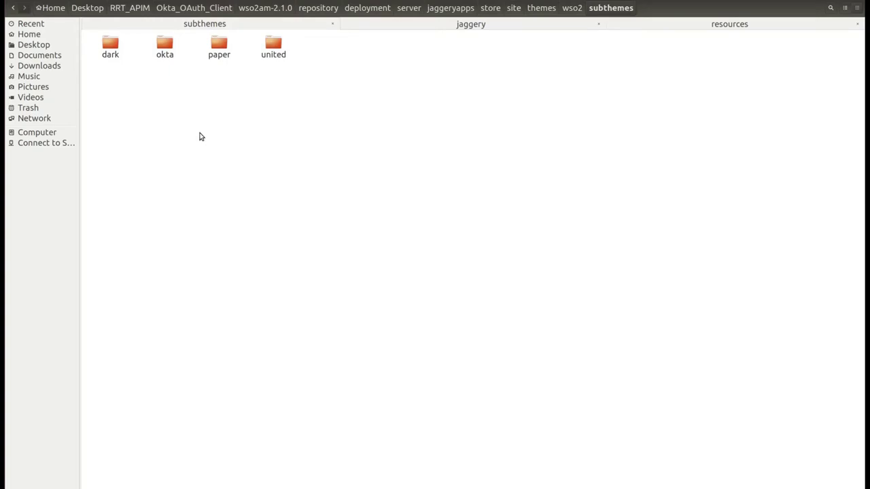
left_click(518, 27)
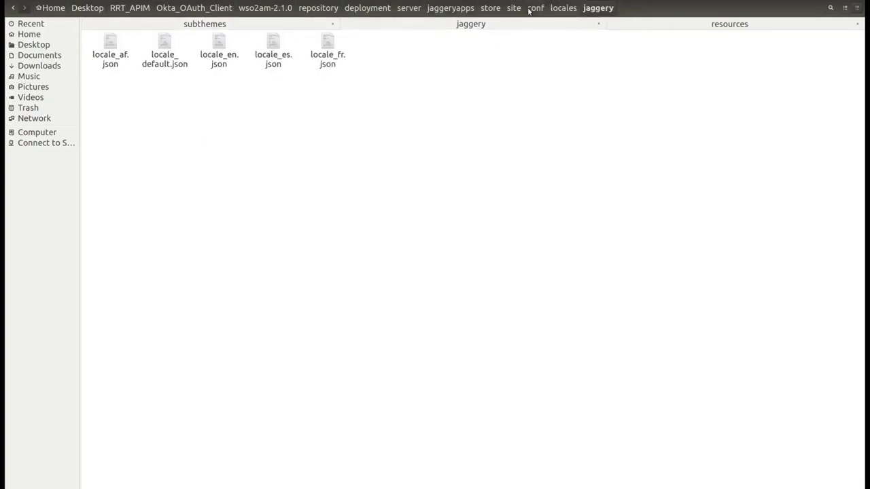
left_click(534, 8)
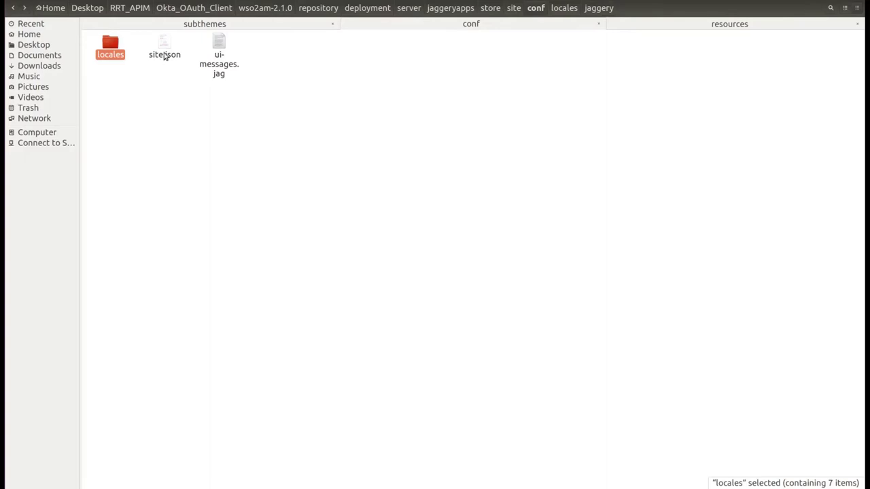
Open the store's site.json in gedit and highlight its "subtheme" : "okta" line
double_click(165, 51)
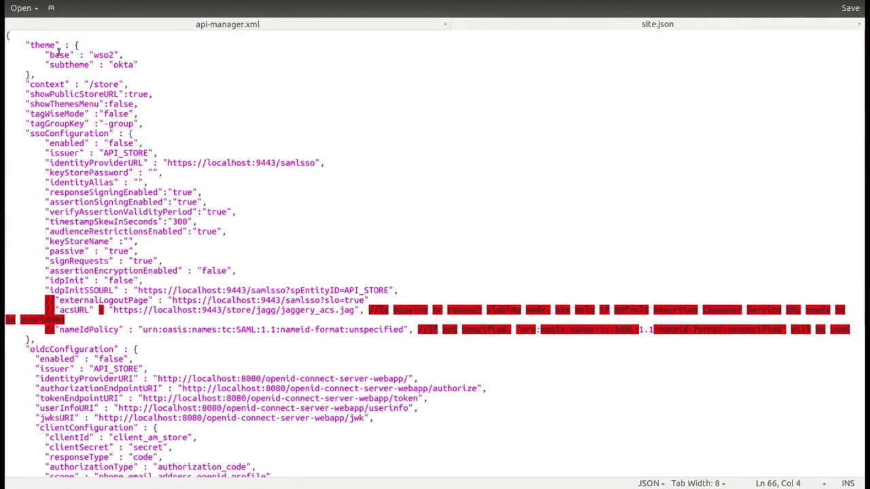
left_click_drag(43, 65, 146, 61)
Open a maximised terminal in the wso2am-2.1.0 bin folder
key("alt+Tab")
double_click(112, 46)
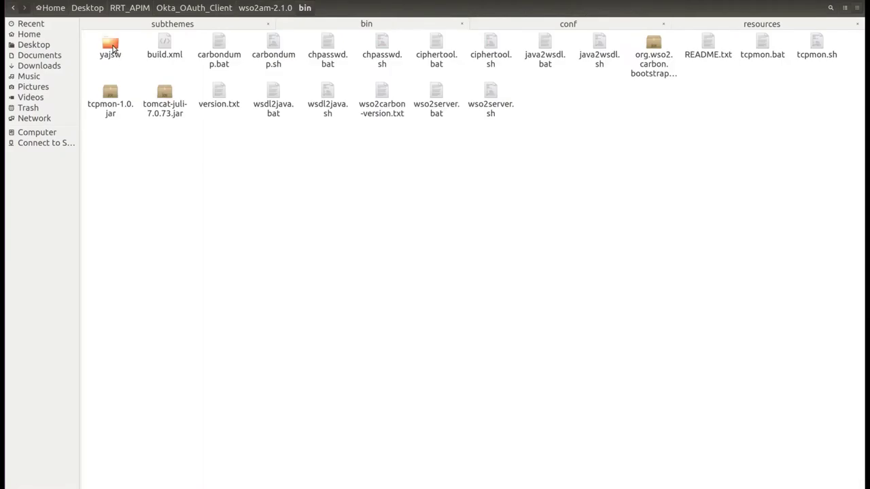
right_click(236, 194)
left_click(260, 225)
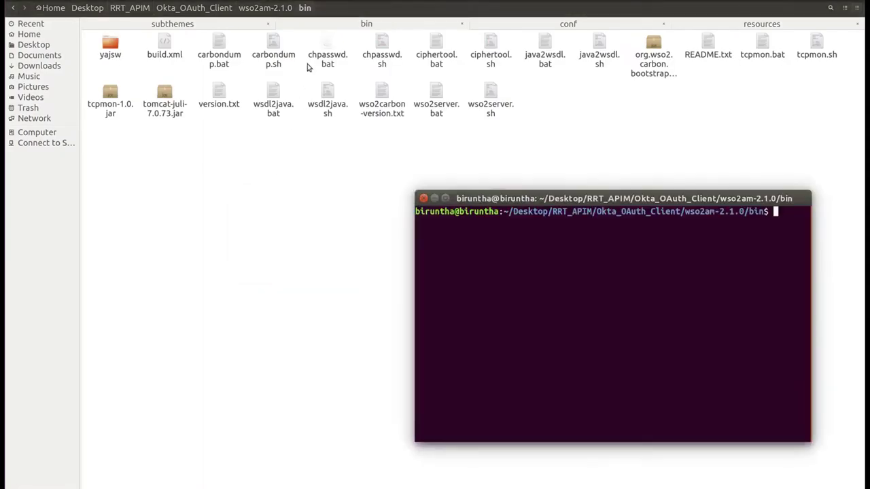
double_click(487, 198)
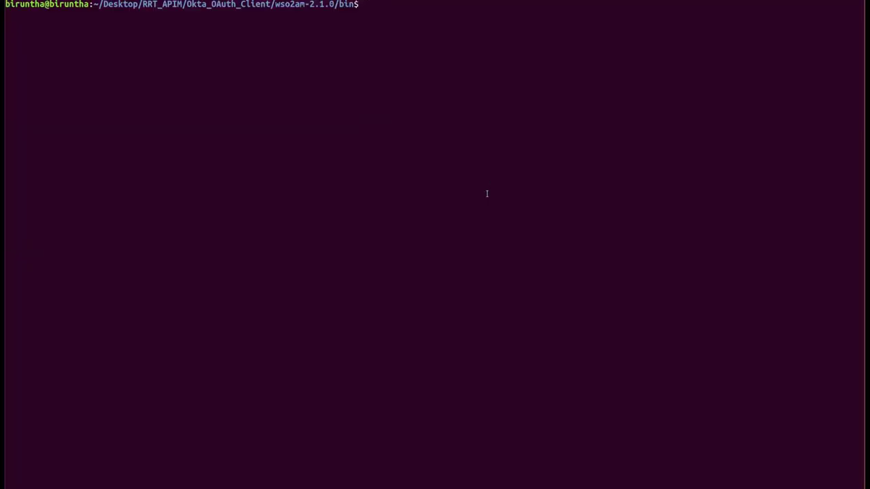
Start the server with sh wso2server.sh and select the API Store URL in the log
type("sh wso2server.sh")
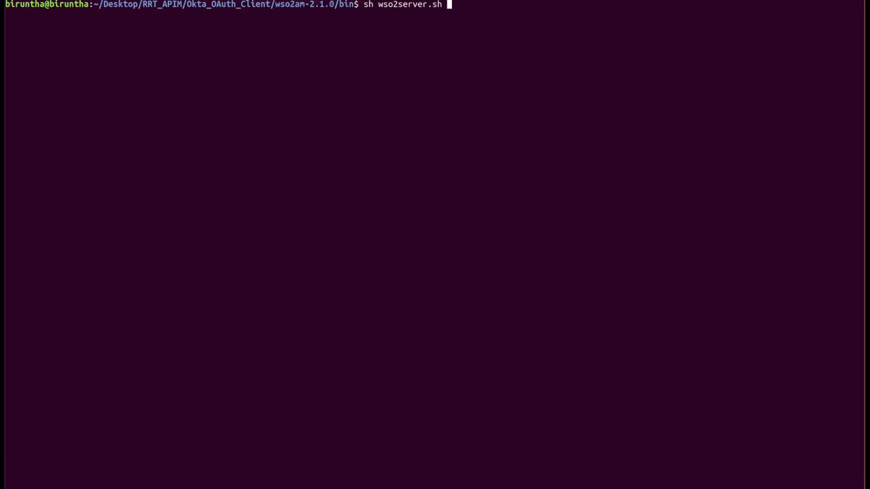
key("Return")
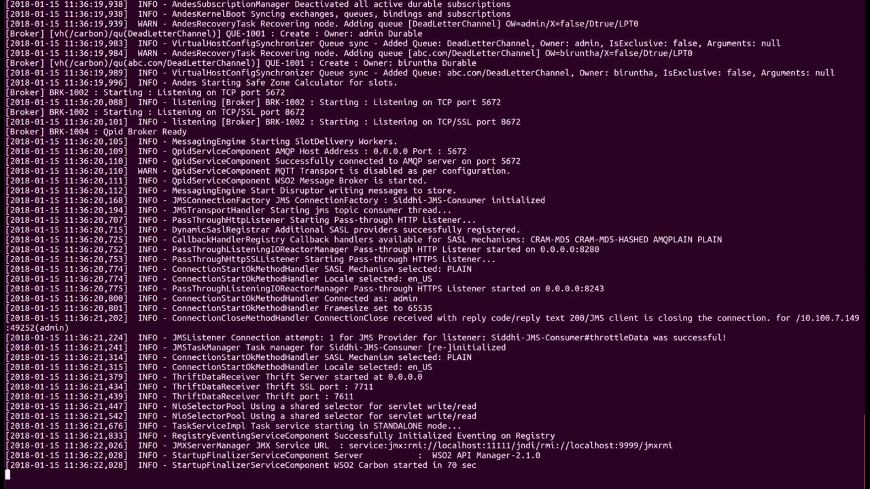
double_click(433, 338)
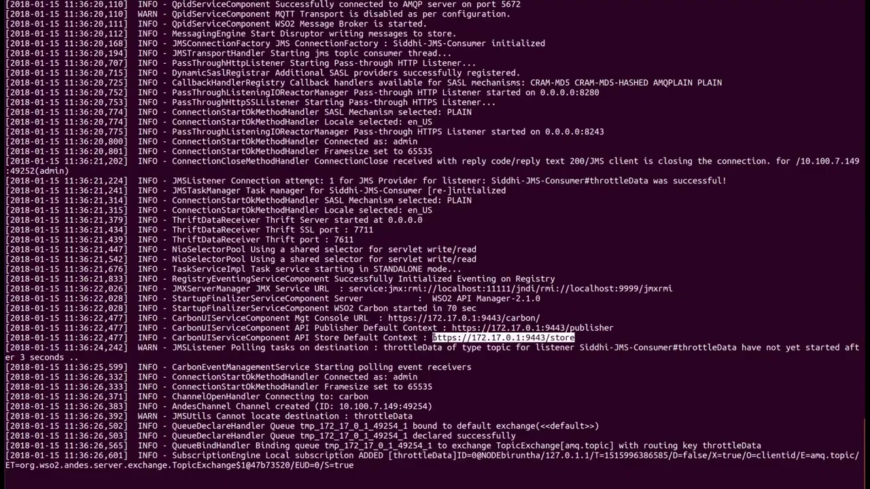
left_click(459, 339, "ctrl")
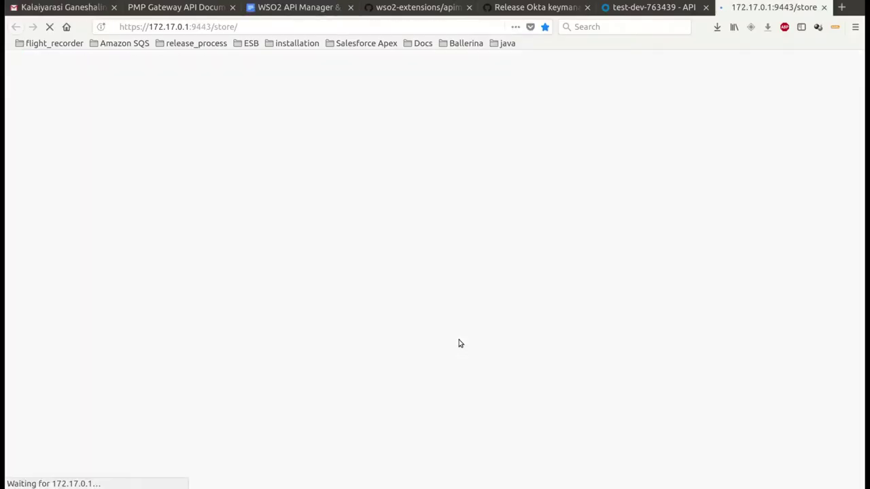
key("alt+Tab")
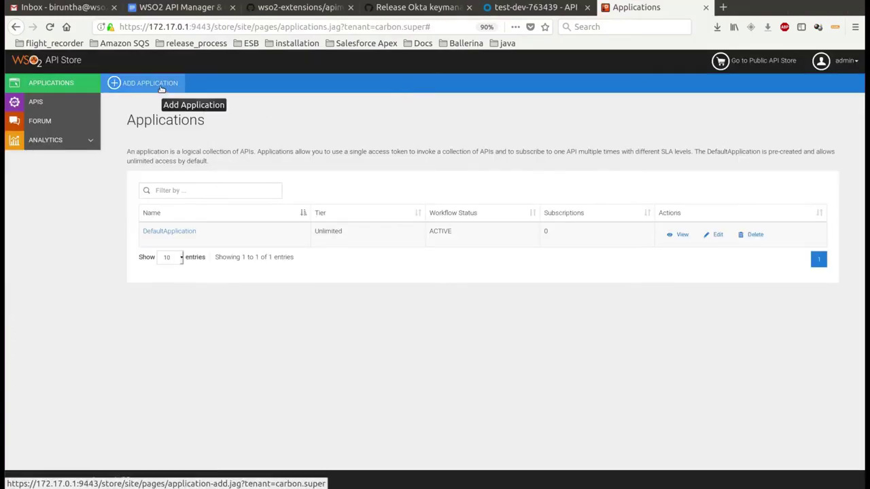
left_click(161, 89)
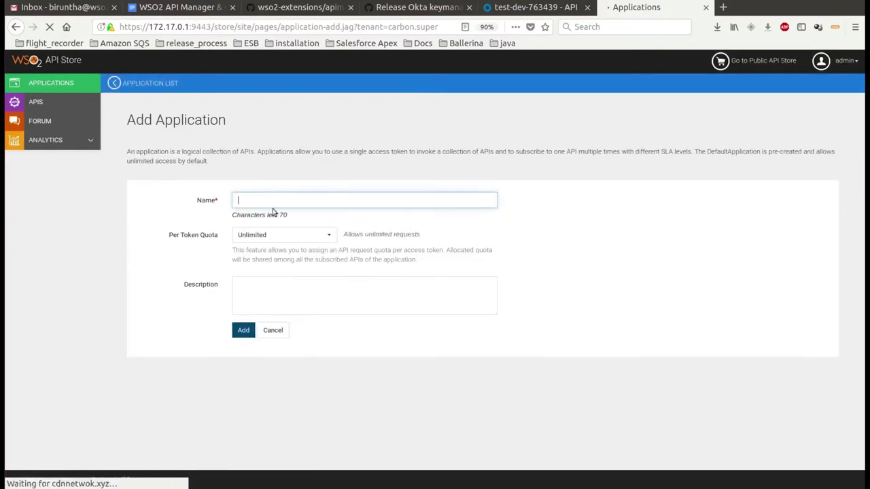
type("OktaTestApp")
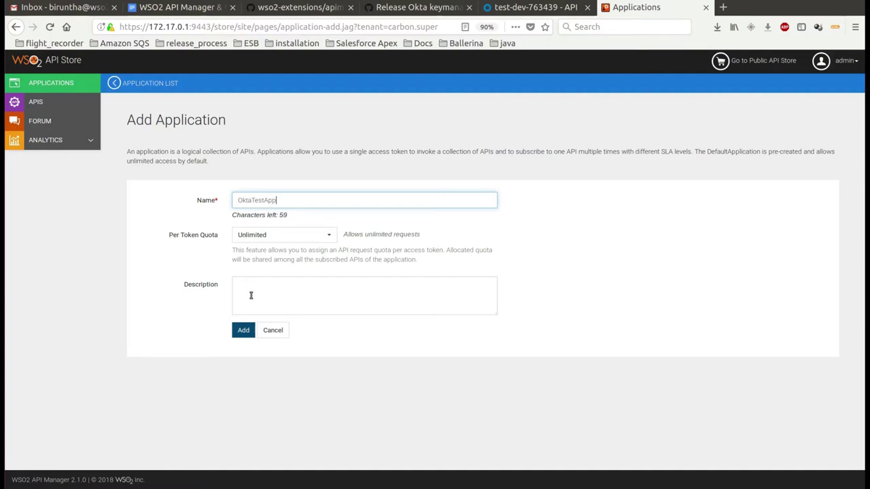
left_click(244, 331)
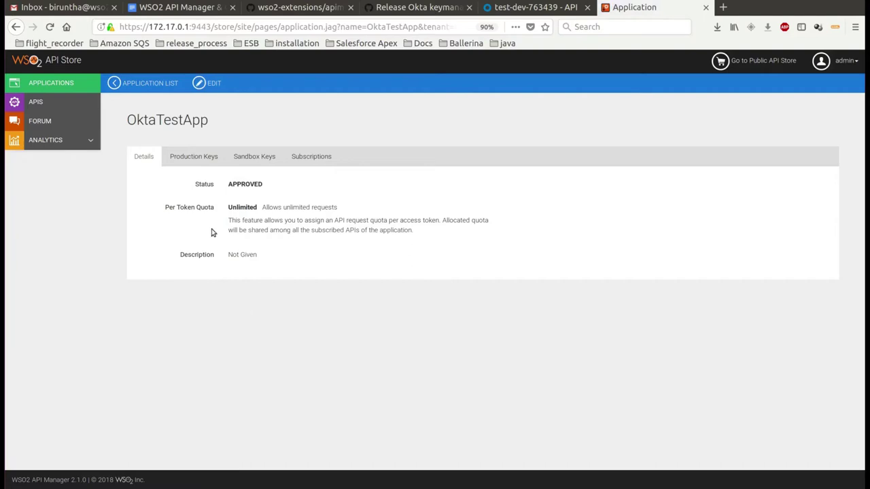
Open OktaTestApp's Production Keys settings and make a first attempt at generating keys
left_click(202, 157)
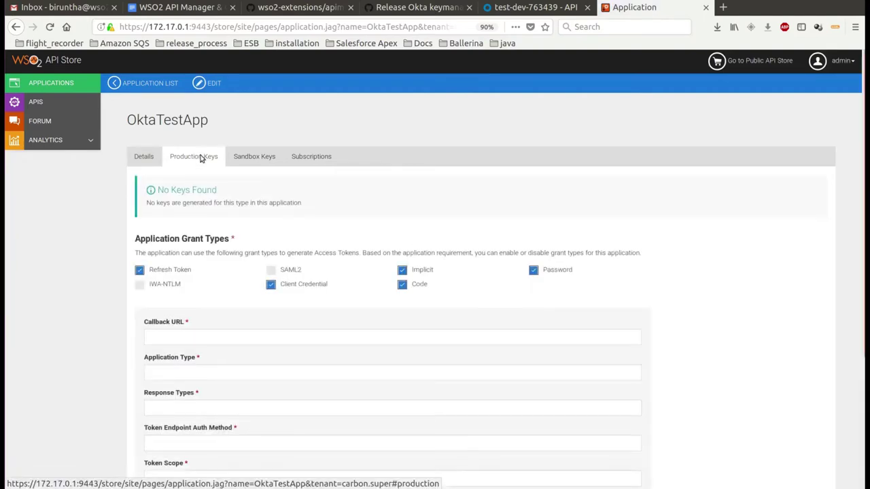
scroll(476, 272, "down", 2)
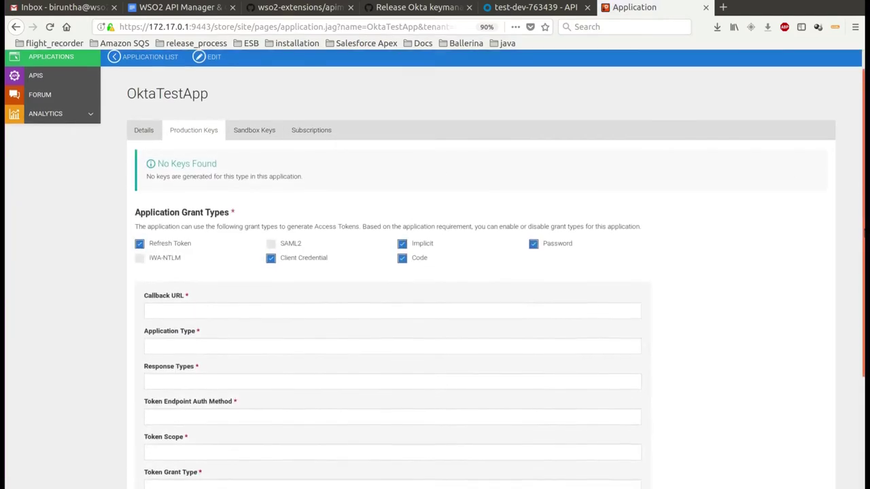
scroll(476, 272, "down", 1)
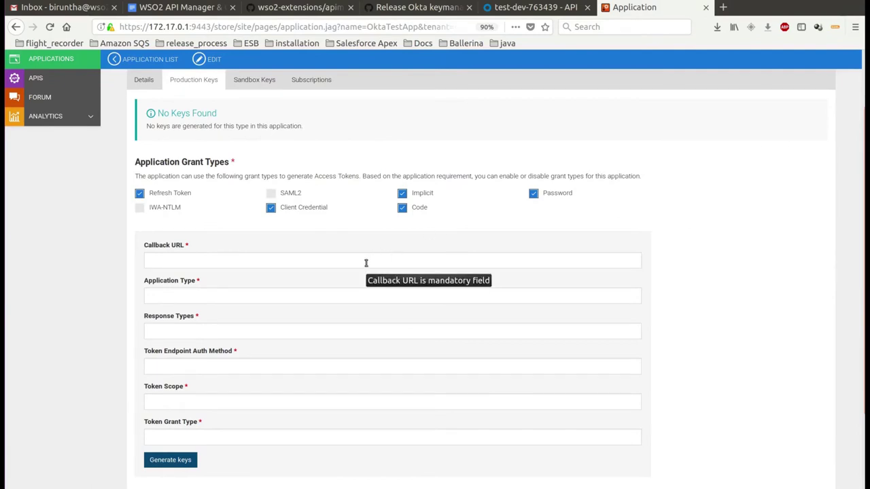
left_click(169, 460)
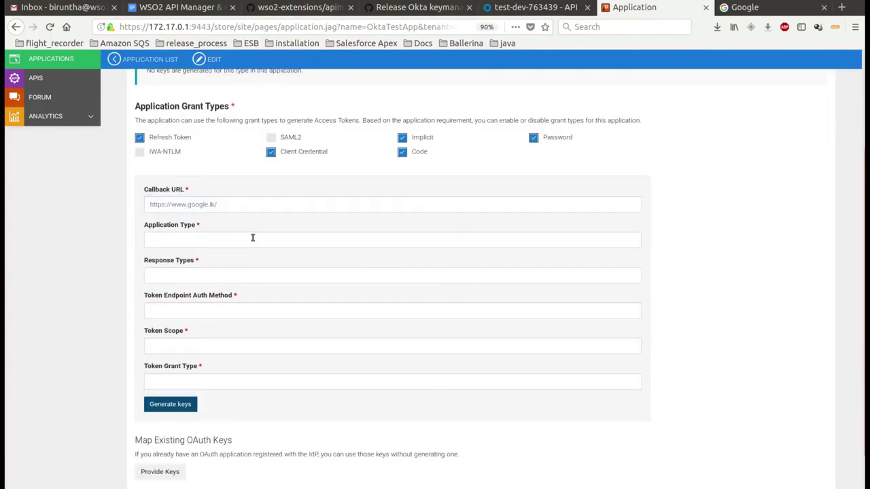
Generate production keys with type web, code,token,id_token responses, client_secret_basic, test scope and client_credentials grant
left_click(252, 237)
type("web")
key("Tab")
type("code,token,id_token")
left_click(177, 303)
type("client_secret_basic")
left_click(193, 346)
type("test")
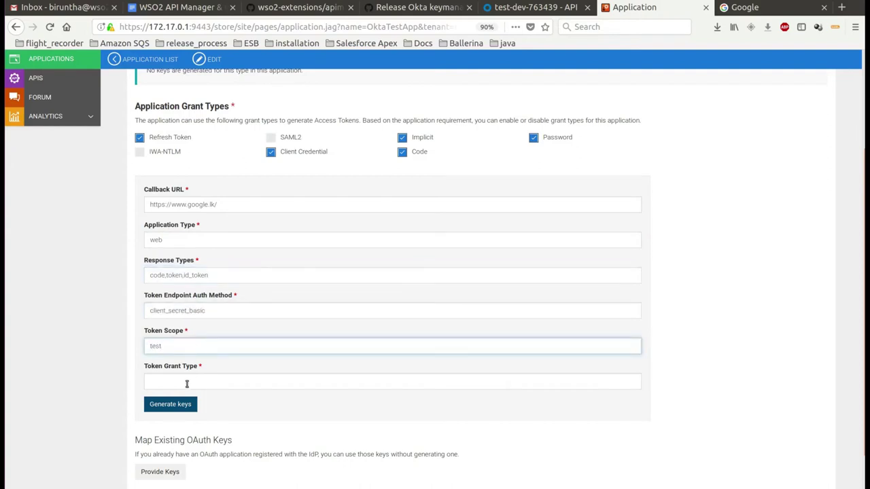
left_click(266, 377)
type("client_credentials")
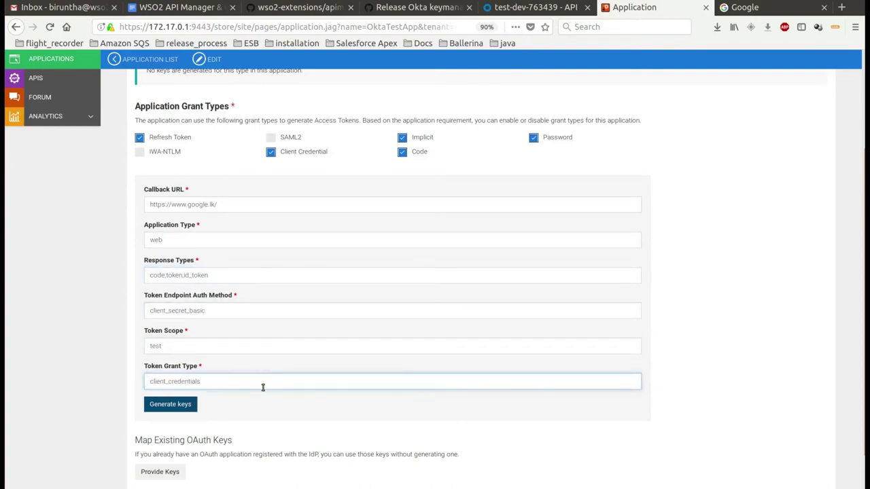
left_click(171, 404)
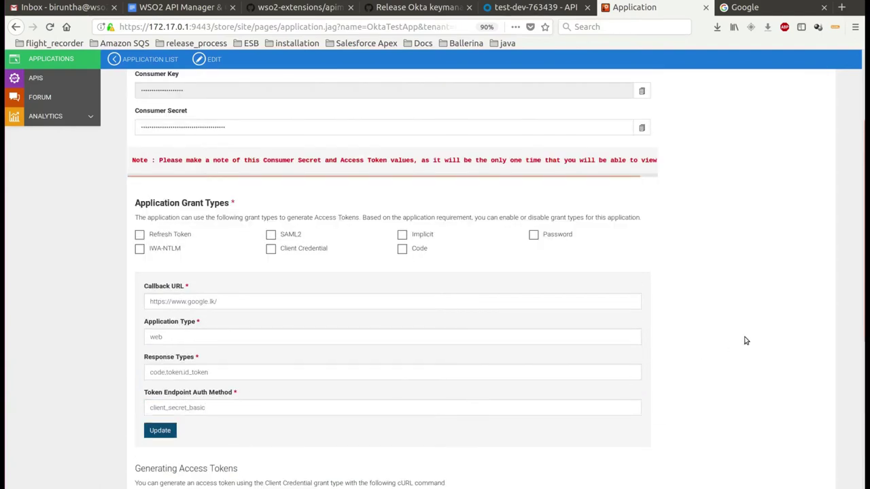
Zoom the Store page out to 80% and briefly reveal, then re-mask, the consumer key and secret
scroll(864, 299, "up", 1)
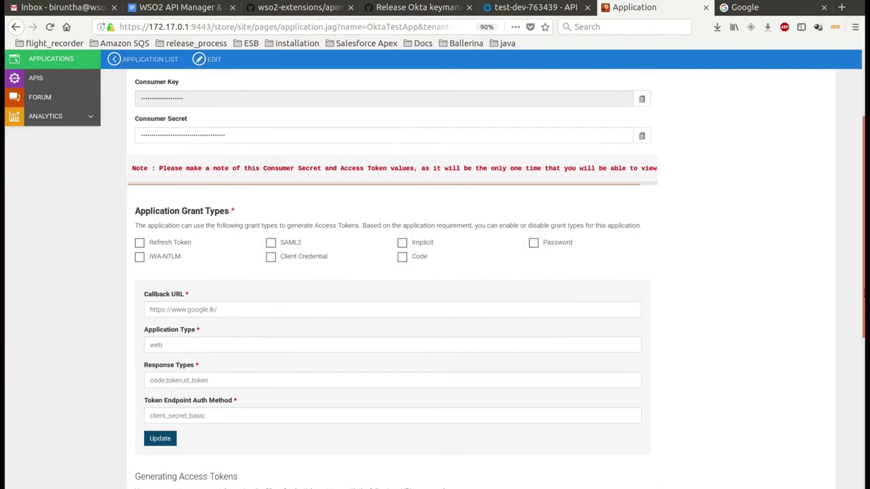
key("ctrl+minus")
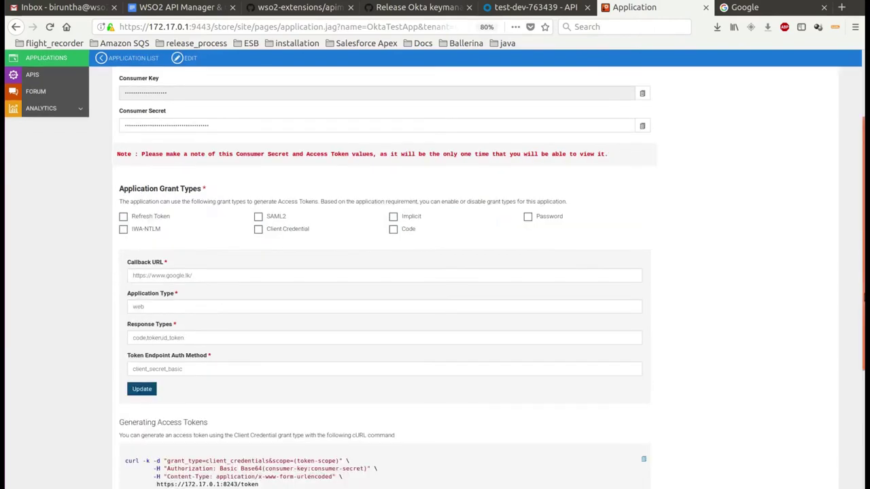
scroll(865, 299, "up", 3)
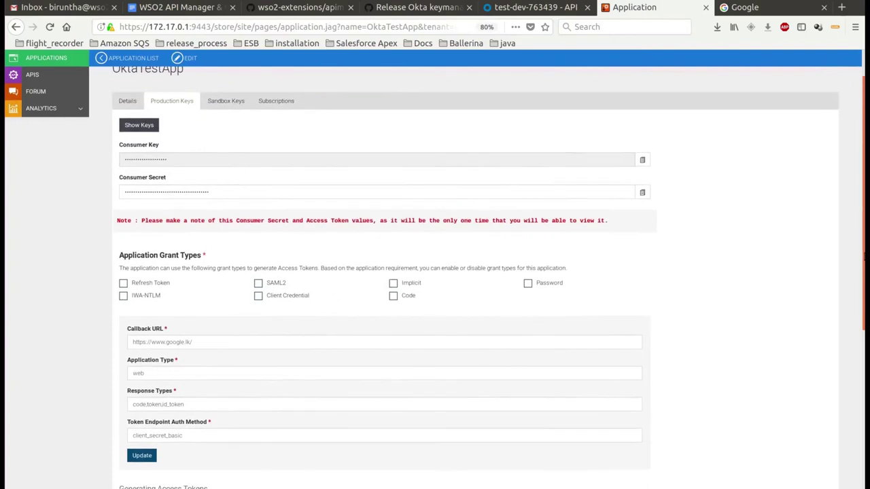
scroll(862, 247, "up", 1)
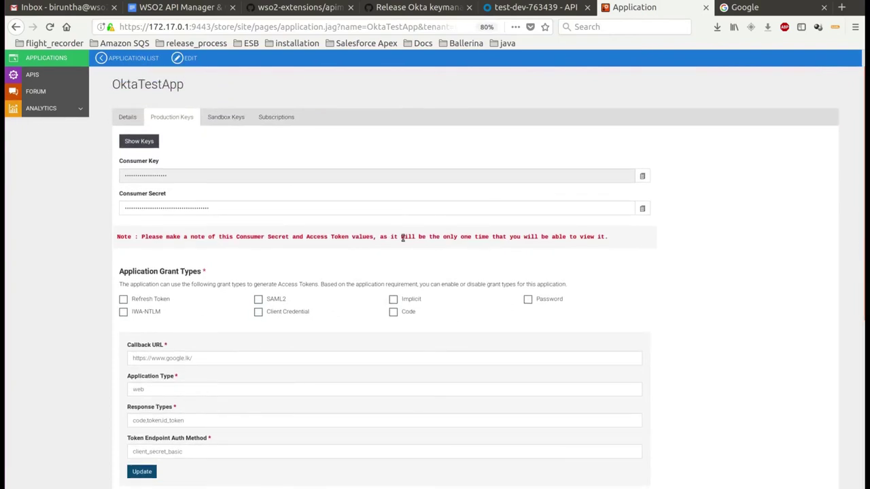
left_click(140, 140)
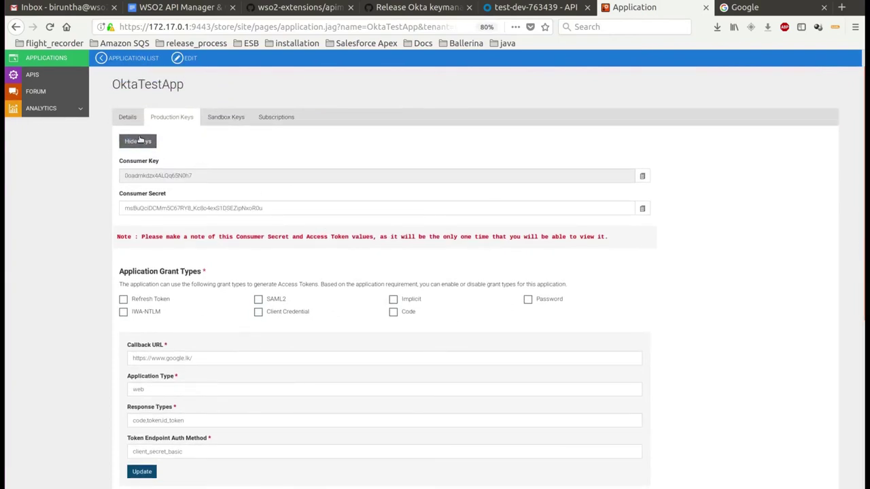
left_click(140, 145)
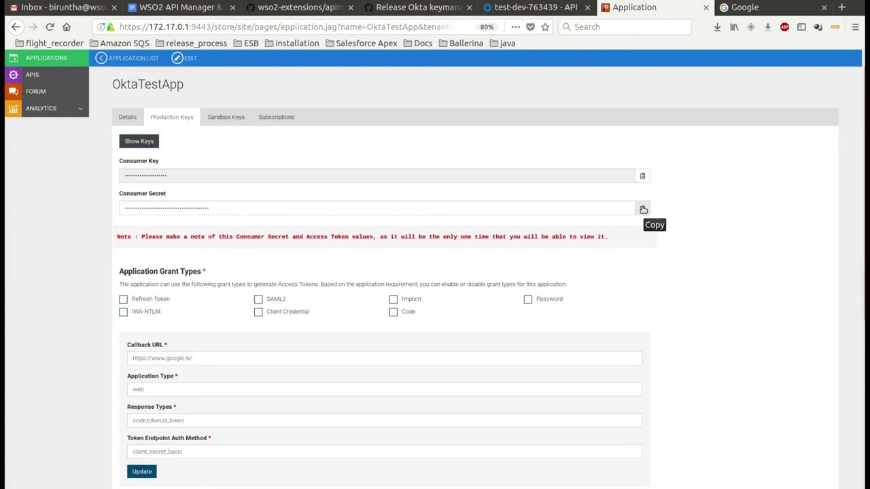
Find OktaTestApp in Okta's active applications list and open it
scroll(643, 209, "down", 5)
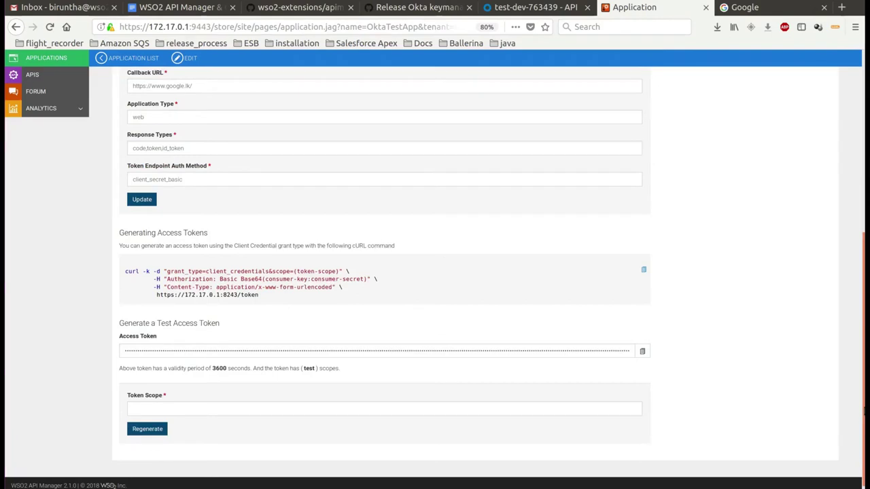
left_click_drag(865, 411, 856, 283)
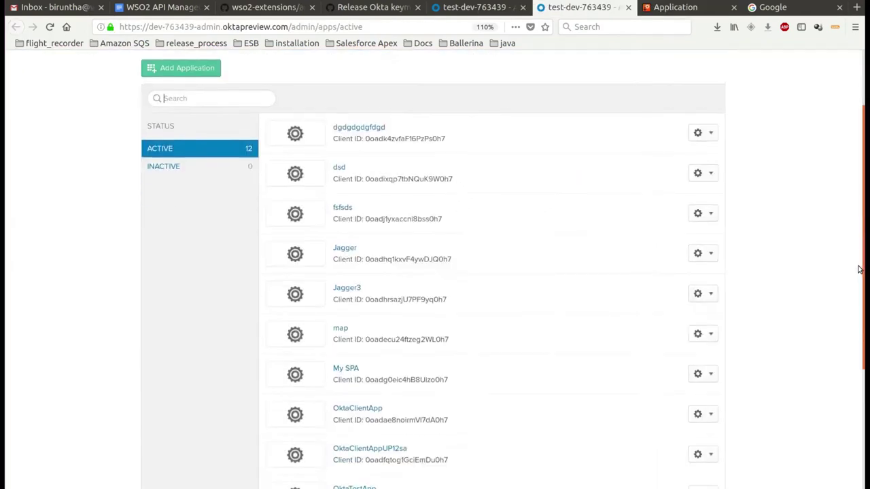
scroll(850, 380, "down", 5)
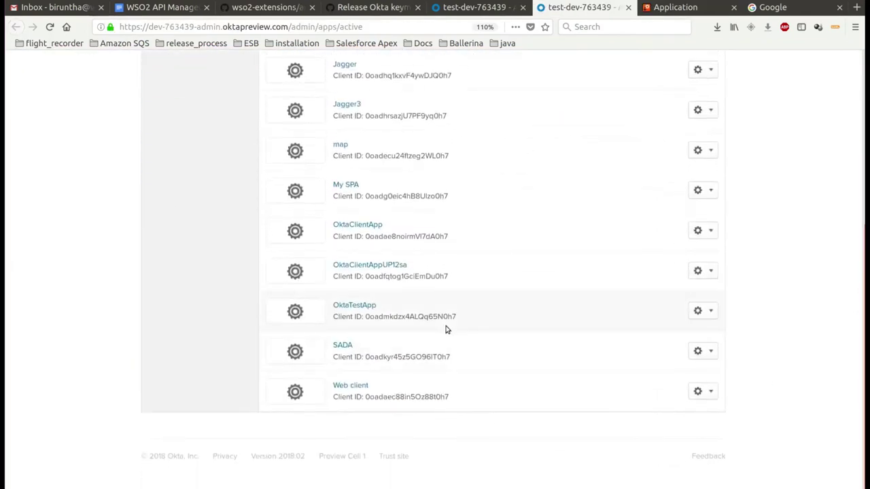
left_click_drag(337, 306, 376, 309)
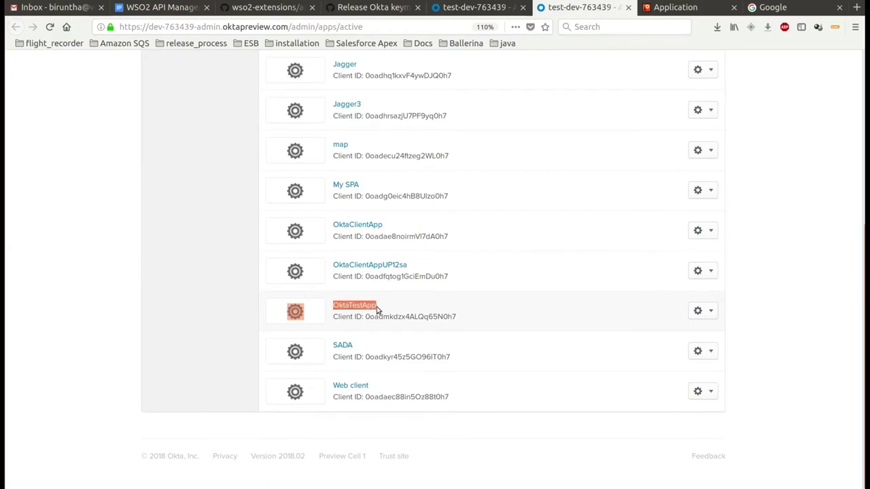
left_click(365, 307)
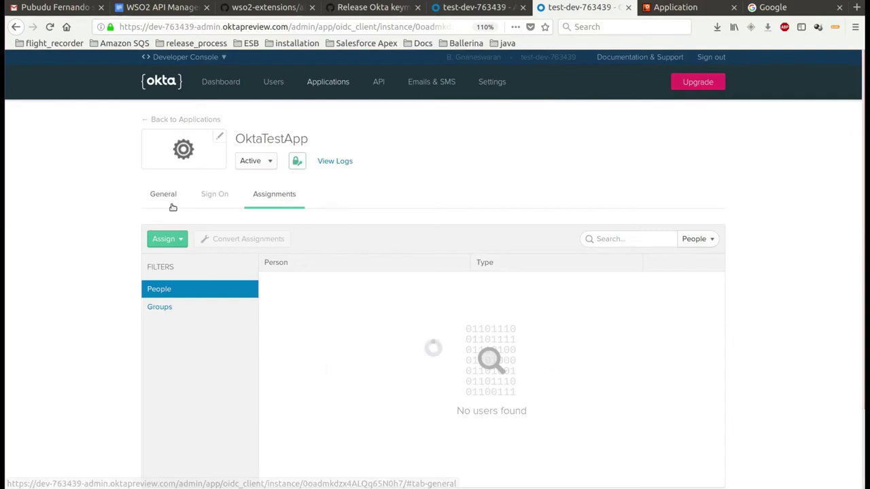
left_click(173, 206)
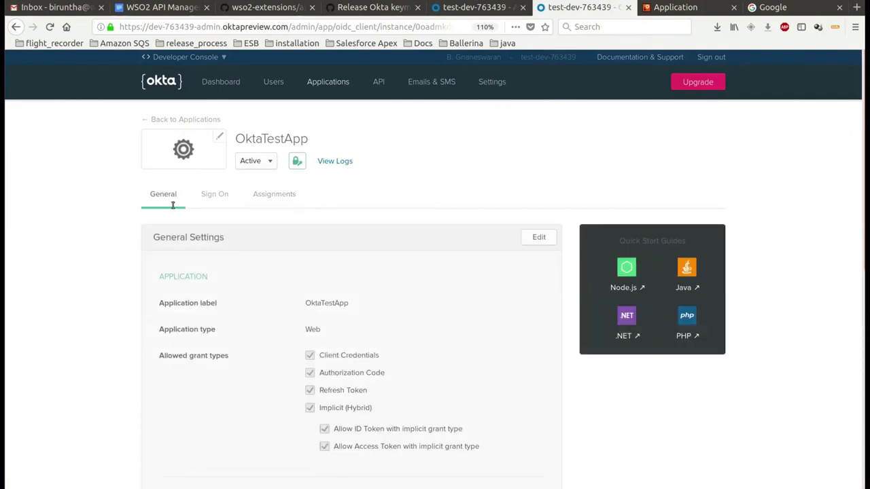
scroll(363, 365, "down", 5)
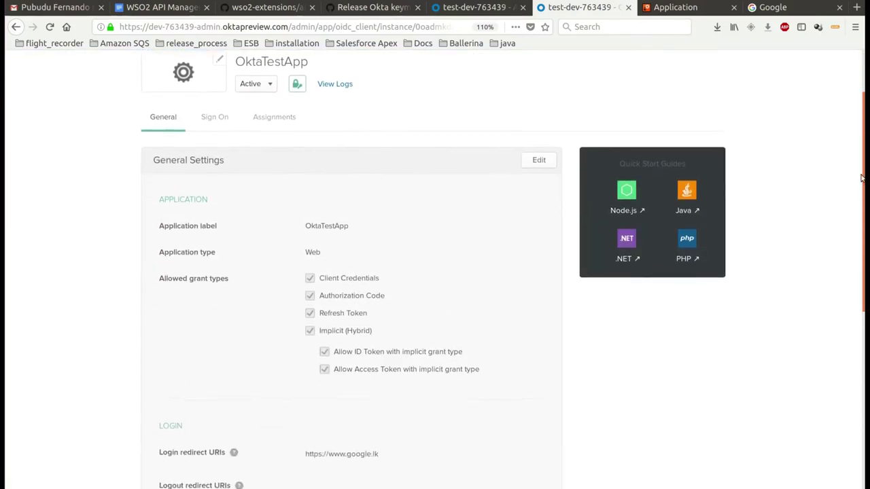
left_click_drag(306, 351, 387, 359)
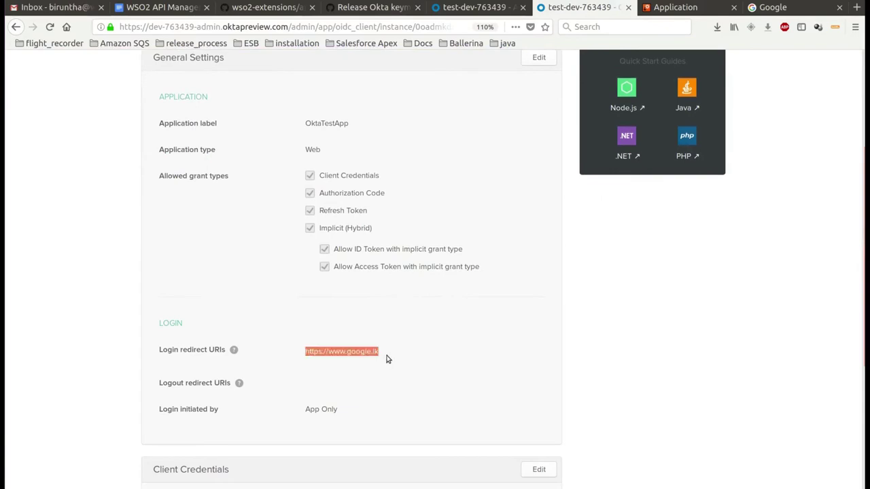
left_click(393, 333)
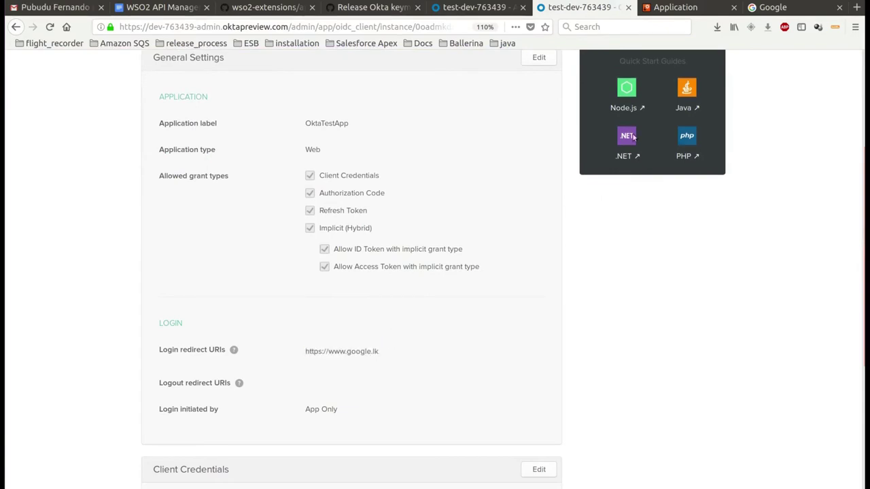
Back on the WSO2 application page, select the existing callback URL
key("ctrl+Tab")
left_click(233, 222)
left_click_drag(189, 223, 128, 219)
key("BackSpace")
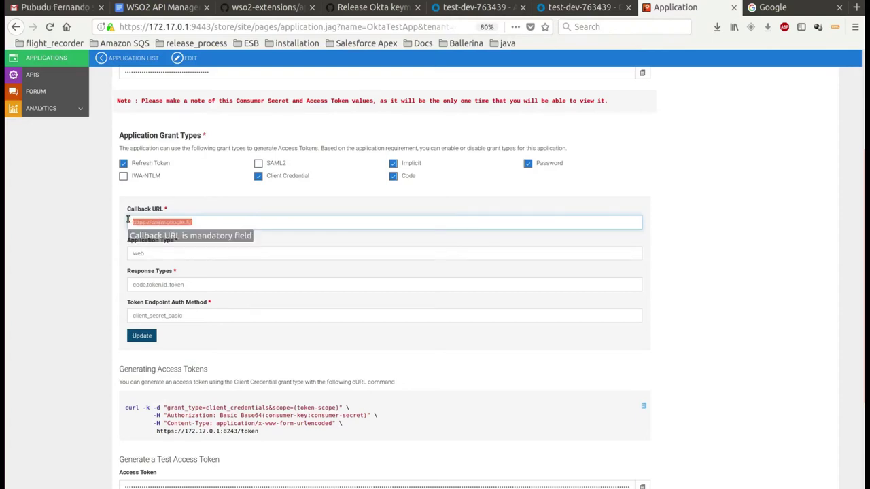
type("https://httpbin.org/get")
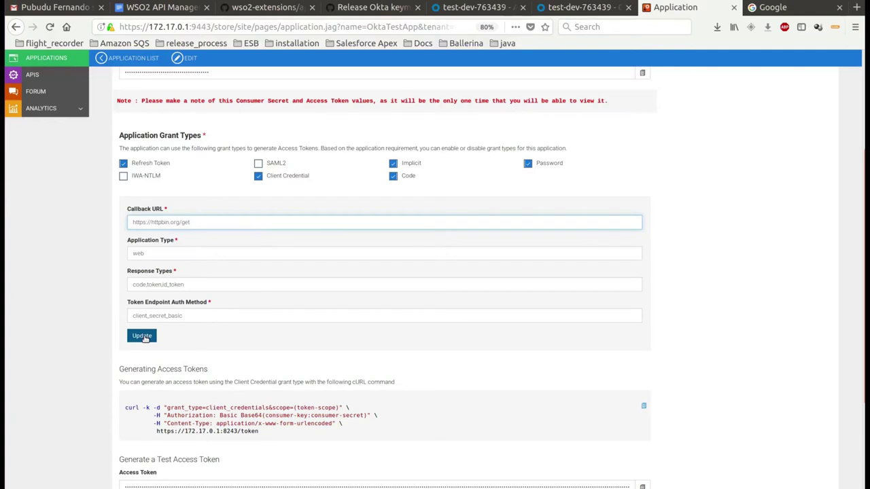
left_click(143, 336)
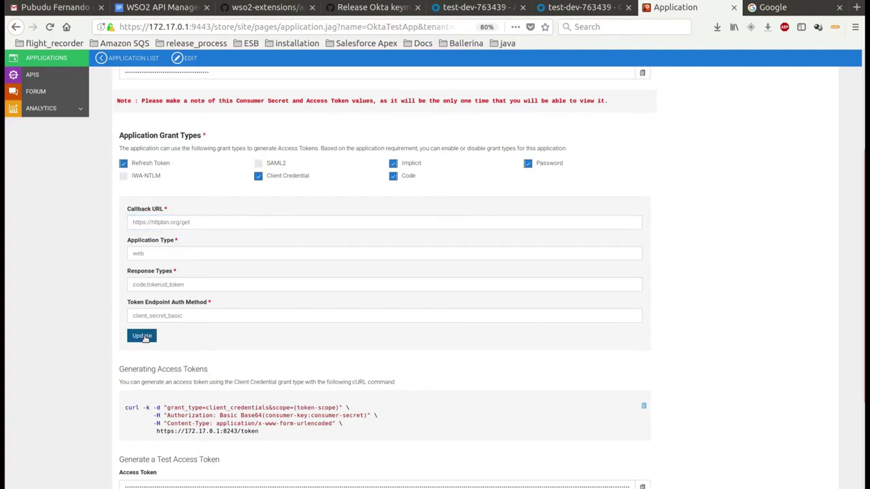
key("ctrl+shift+Tab")
left_click(49, 26)
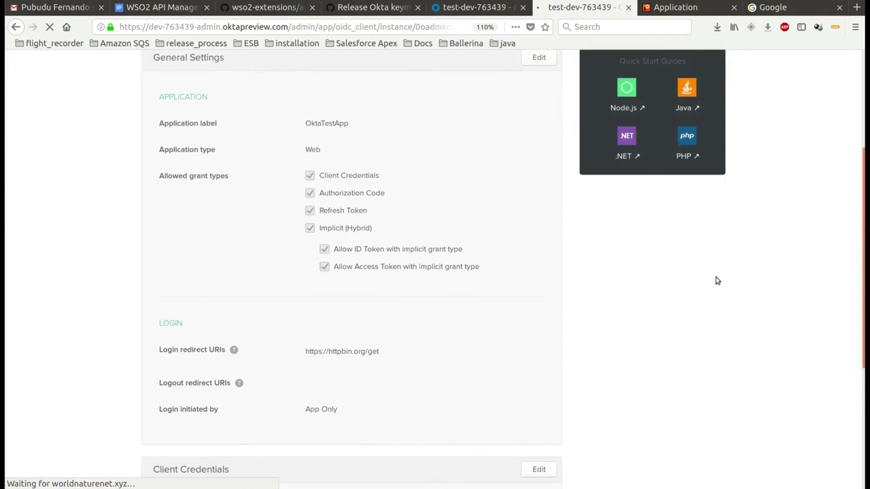
left_click_drag(381, 354, 304, 352)
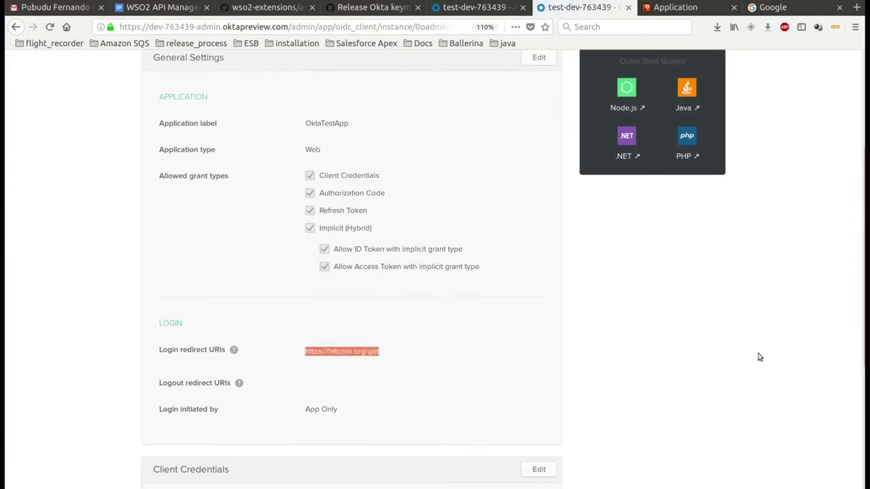
key("ctrl+Tab")
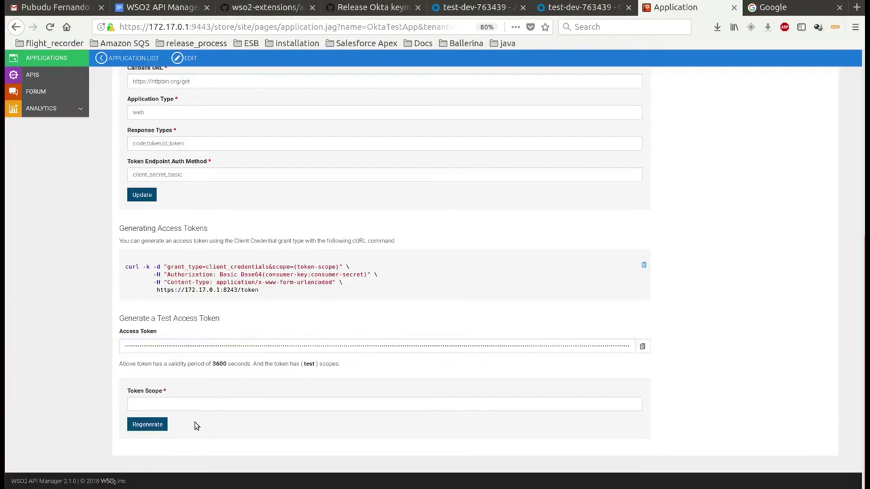
Regenerate OktaTestApp's access token with scope test, check the new token, then return to Applications
left_click(186, 401)
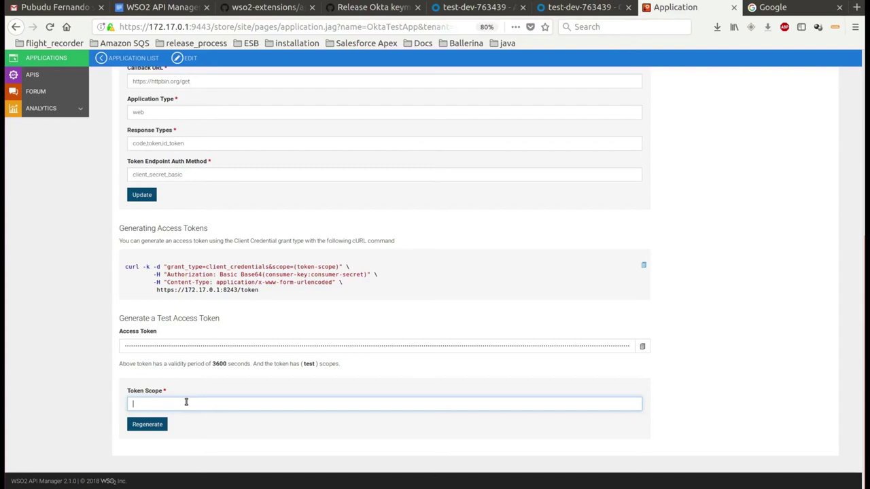
type("test")
left_click(155, 427)
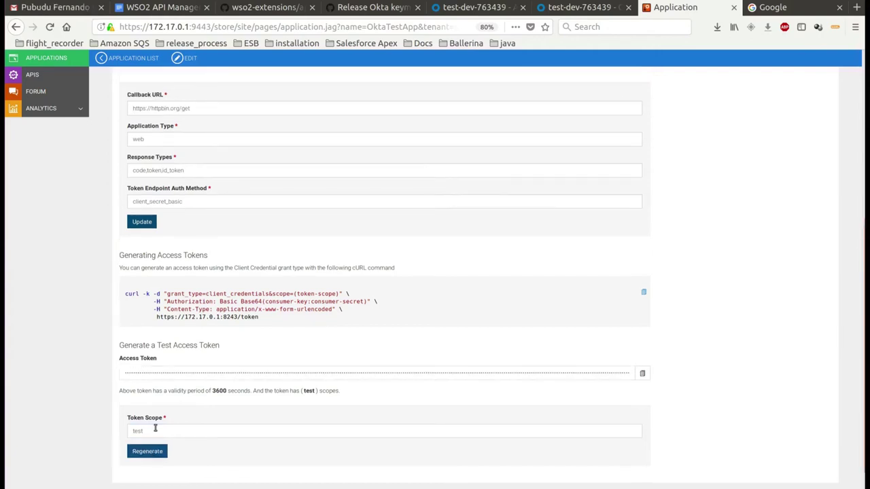
left_click(183, 373)
left_click(61, 59)
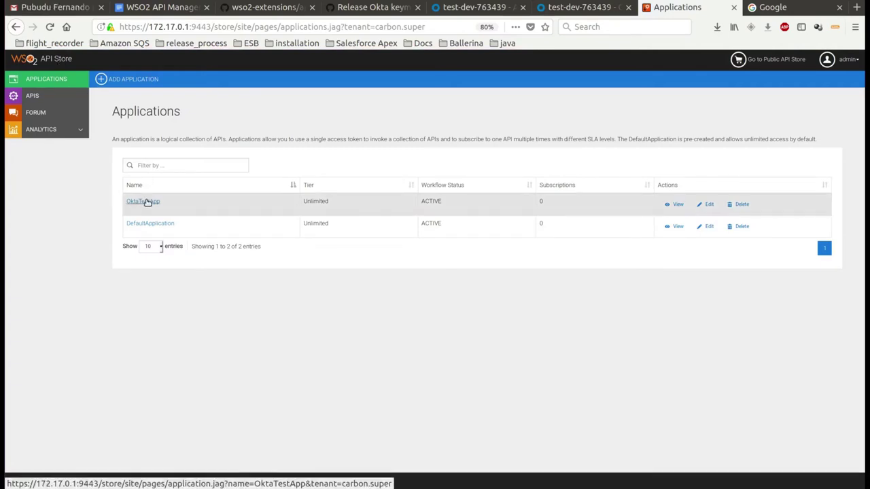
Append 'Update' to the OktaTestApp name in its edit form, renaming it OktaTestAppUpdate
left_click(147, 202)
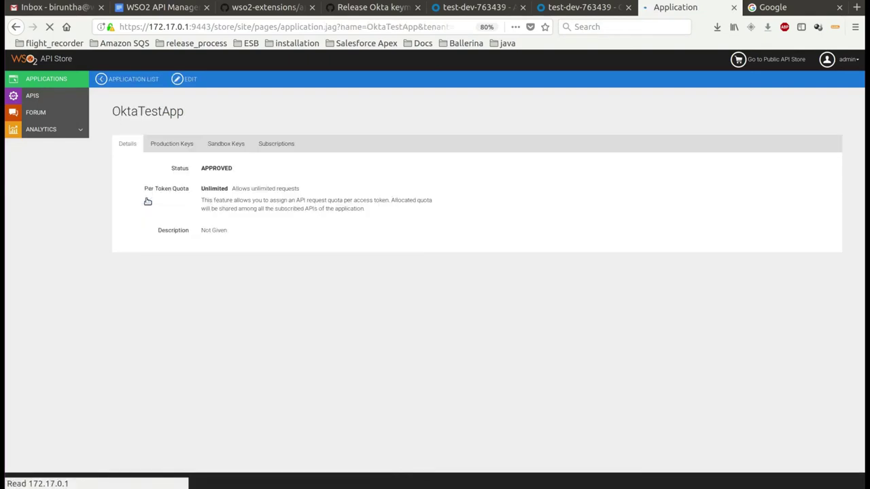
left_click(188, 84)
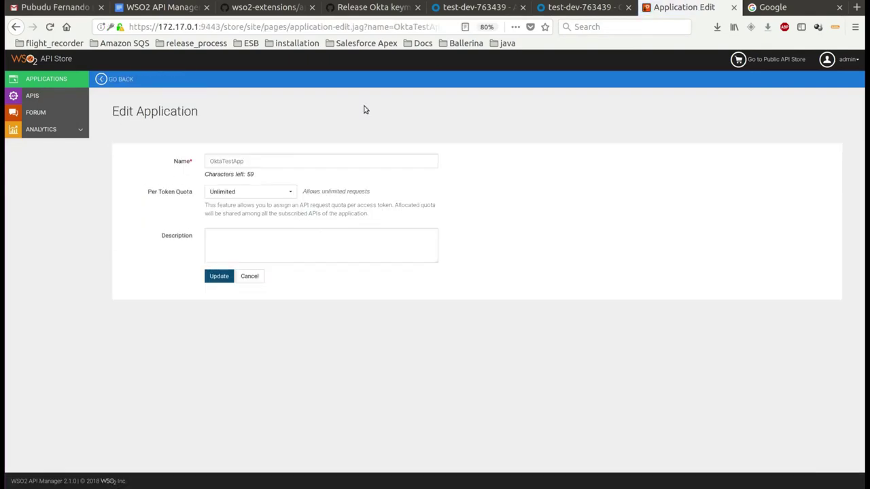
left_click(272, 158)
type("Update")
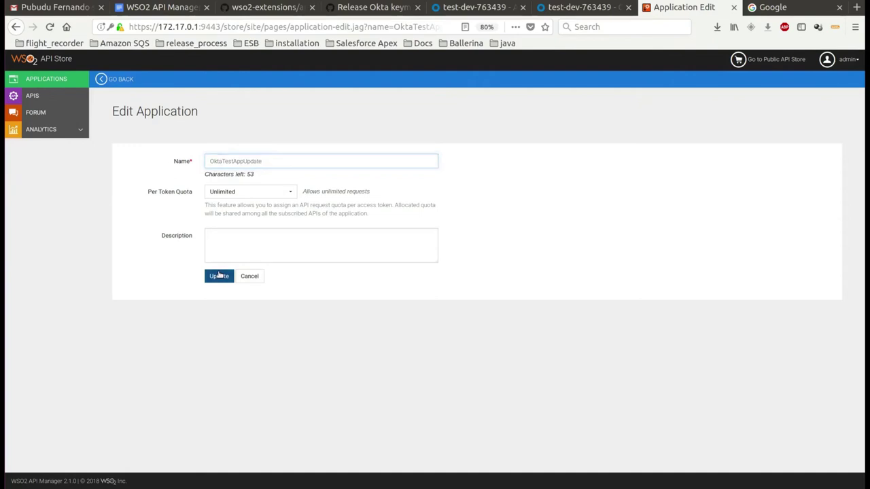
left_click(219, 275)
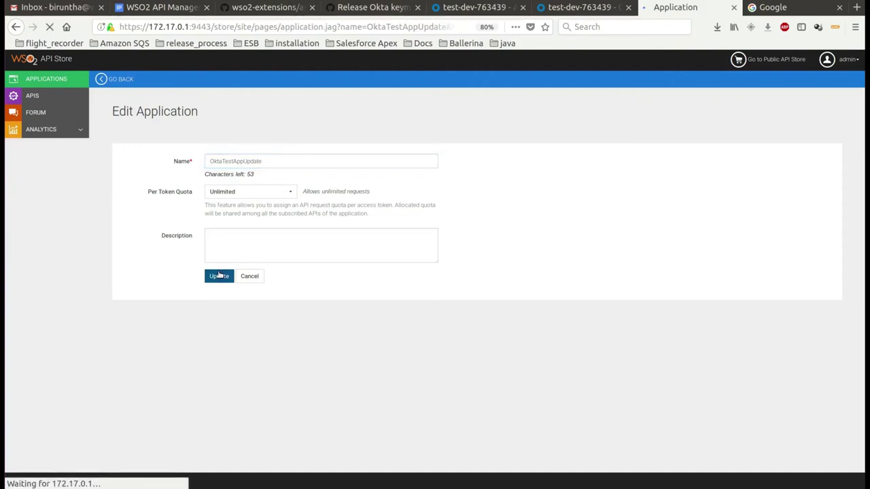
left_click_drag(113, 111, 229, 113)
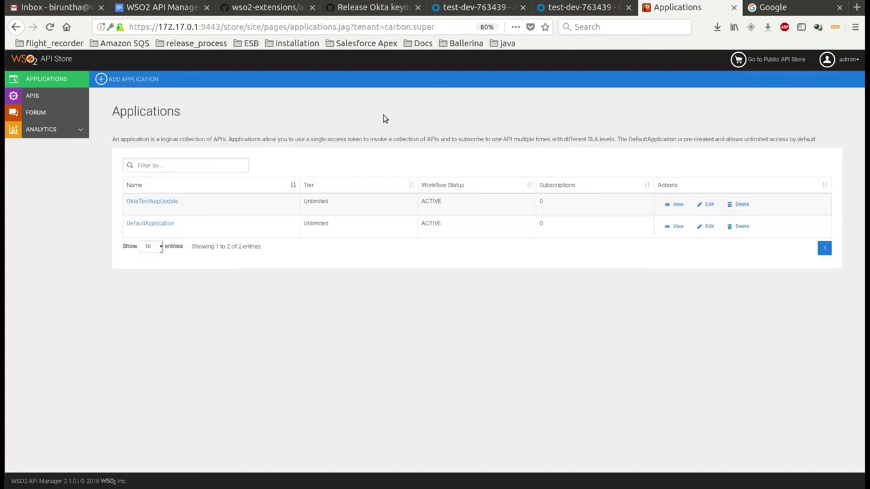
Delete the OktaTestAppUpdate application, confirm, and bring up site.json in gedit
left_click(743, 205)
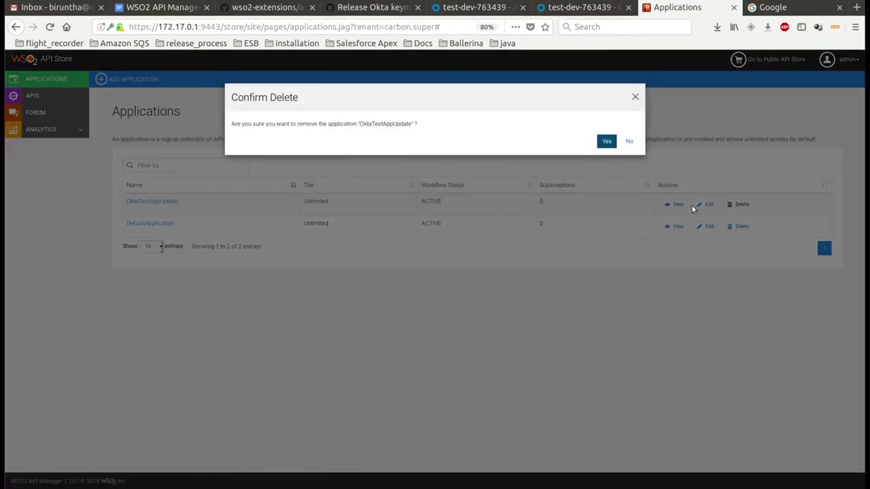
left_click(608, 141)
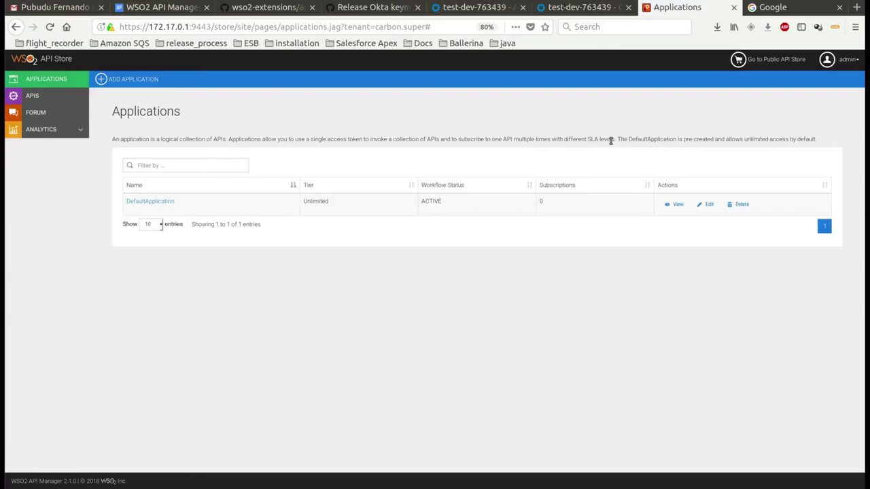
key("alt+Tab")
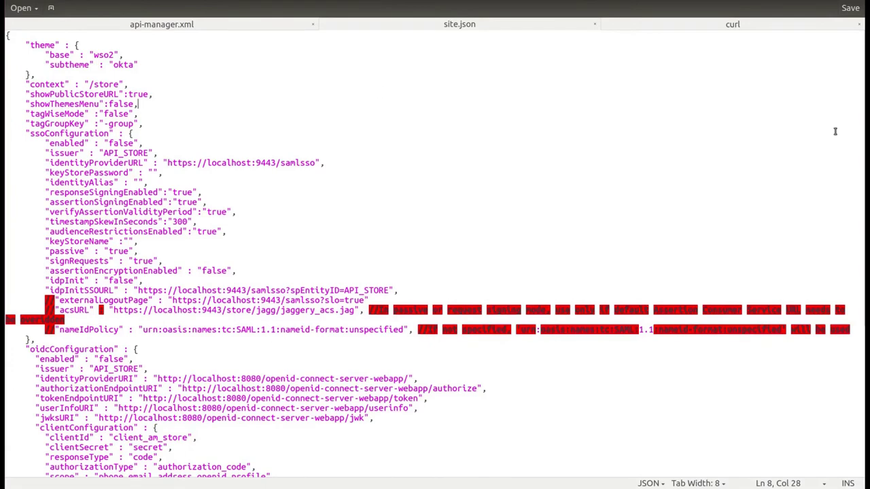
Add "mapExistingAuthApps" : true at the end of site.json and save the file
scroll(302, 106, "down", 8)
left_click(158, 452)
type("\"mapExistingAuthApps\" : false")
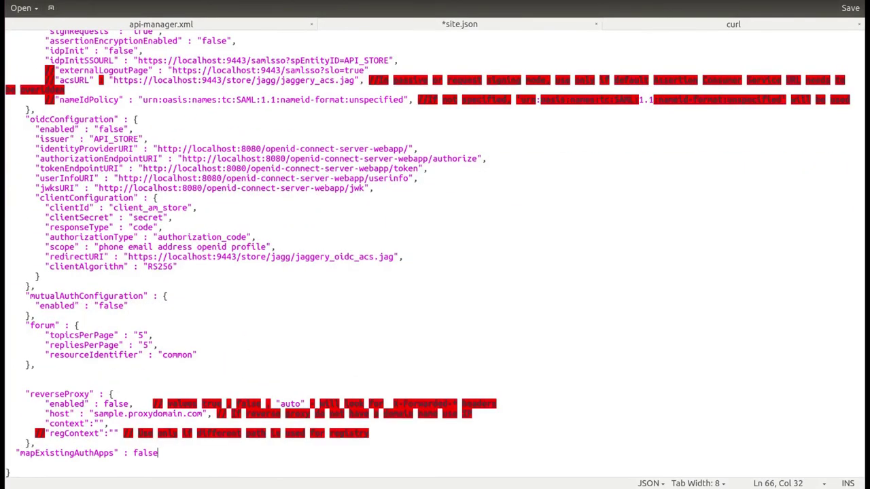
key("BackSpace")
key("BackSpace")
key("BackSpace")
key("BackSpace")
key("BackSpace")
type("true")
key("ctrl+s")
key("alt+Tab")
left_click(129, 80)
Create a new application named OktaMapApp
left_click(226, 170)
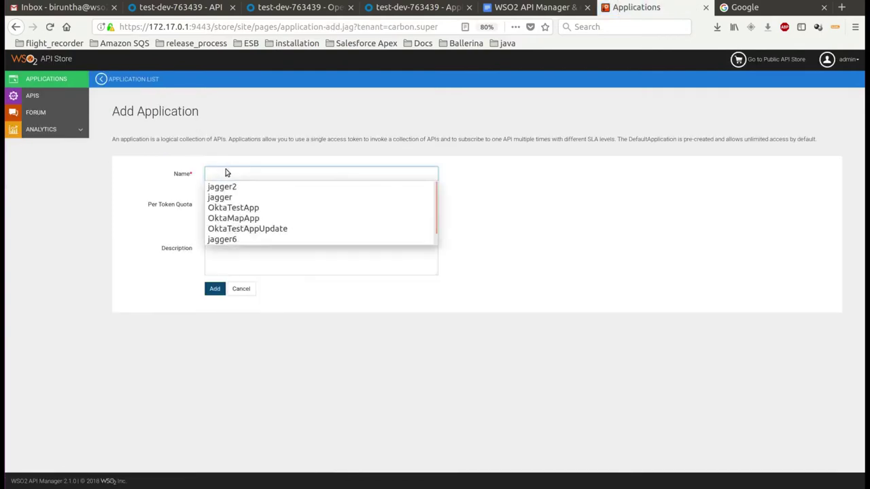
left_click(229, 219)
left_click(213, 290)
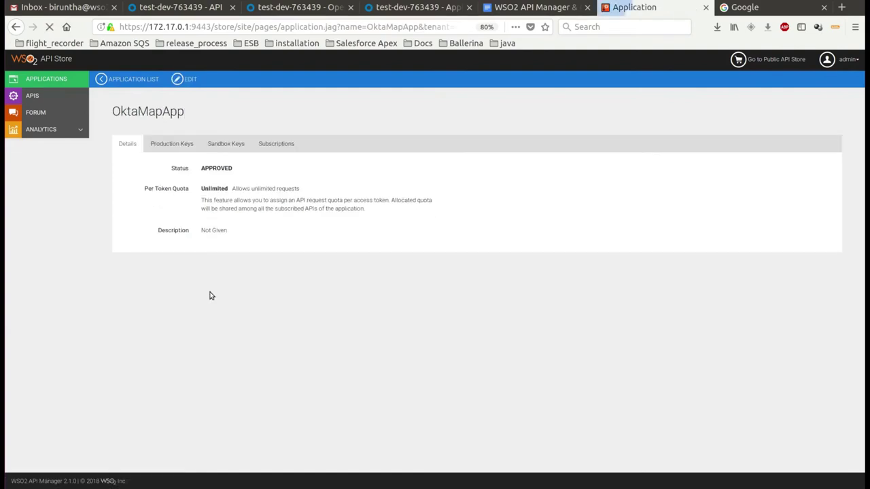
Open OktaMapApp's Production Keys form for providing existing keys
left_click(180, 150)
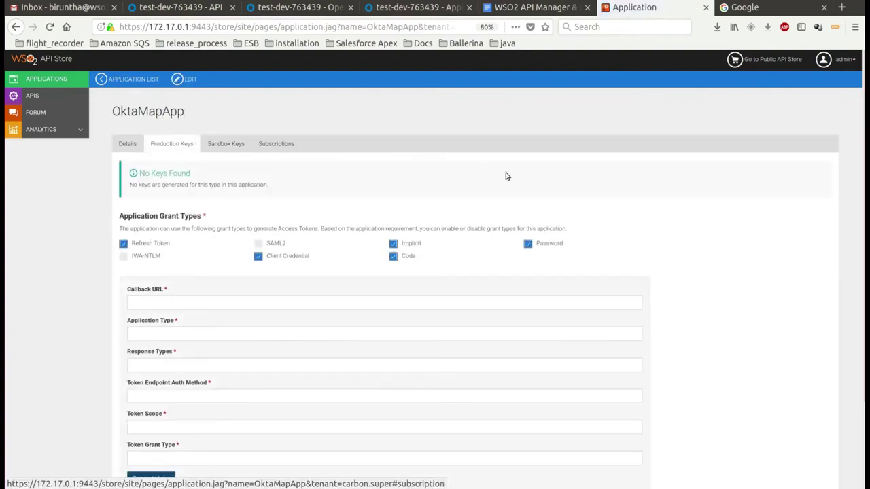
scroll(865, 262, "down", 2)
scroll(864, 261, "down", 2)
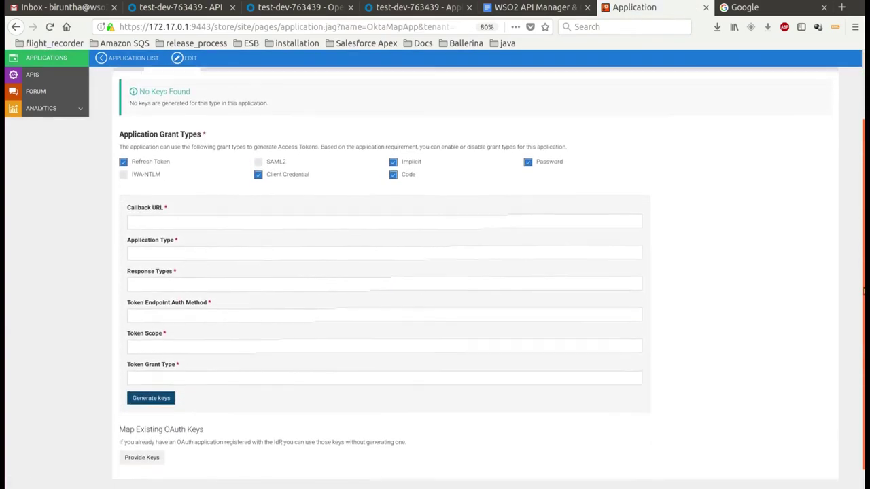
left_click_drag(118, 407, 204, 408)
left_click(223, 464)
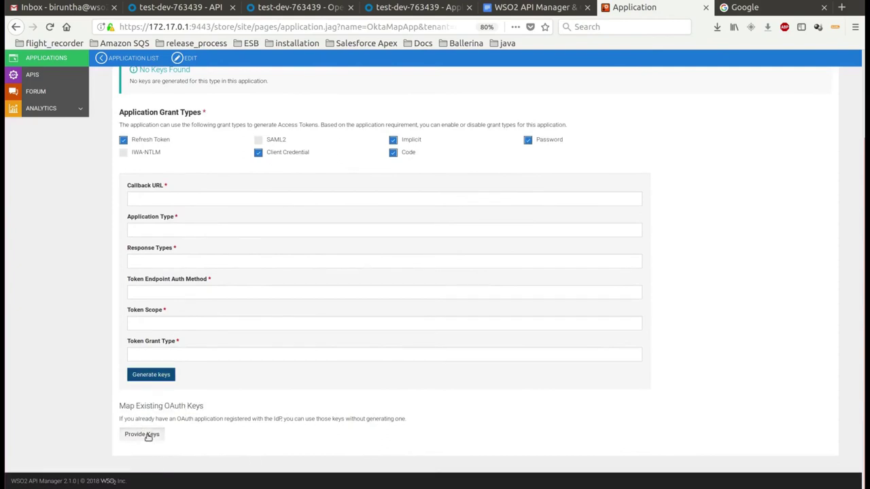
left_click(146, 435)
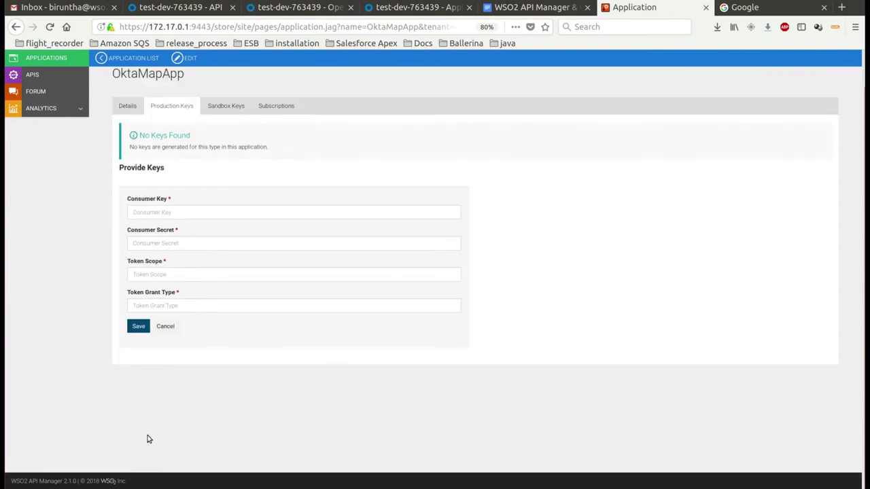
left_click(158, 216)
key("ctrl+Page_Up")
key("ctrl+Page_Up")
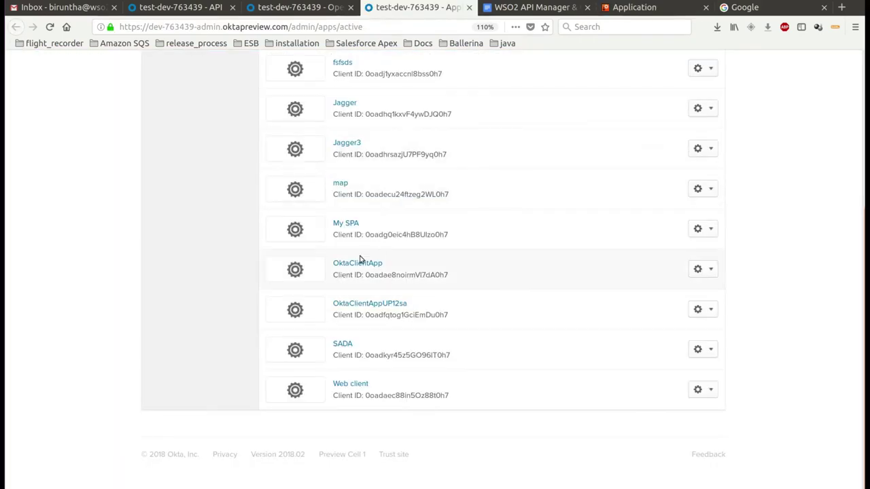
Copy OktaClientApp's client ID from its Okta client credentials section
left_click(358, 265)
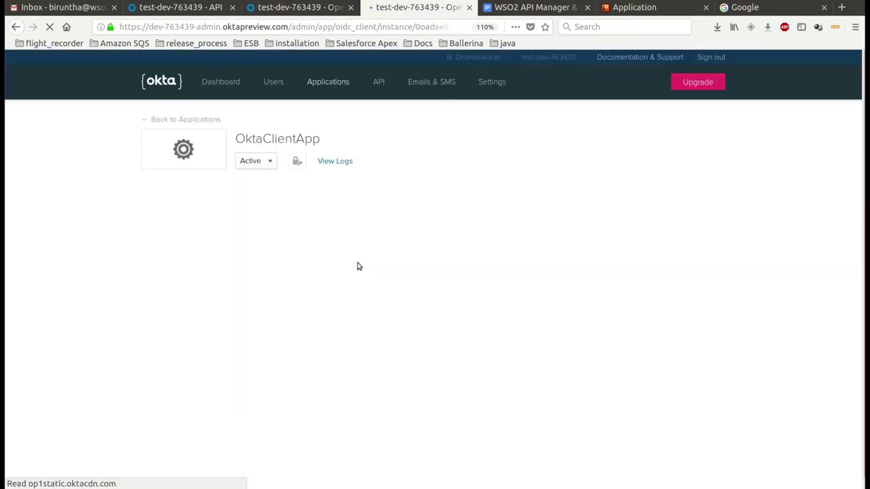
double_click(271, 139)
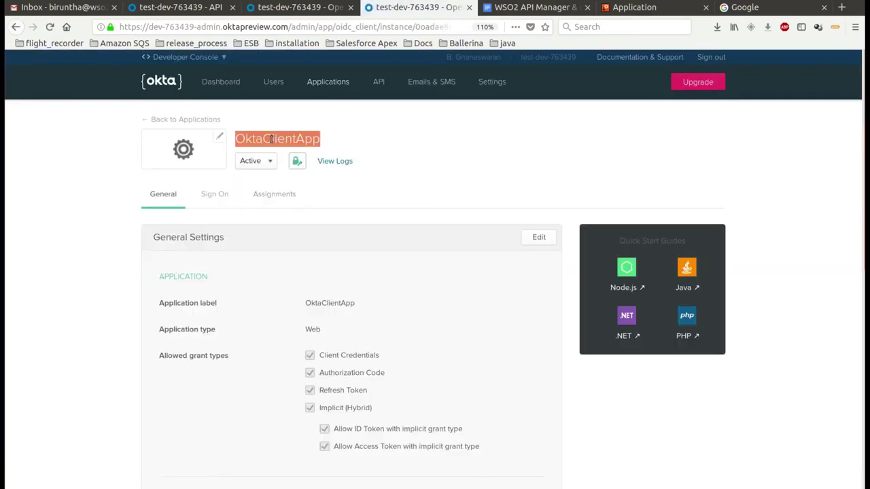
scroll(861, 161, "down", 10)
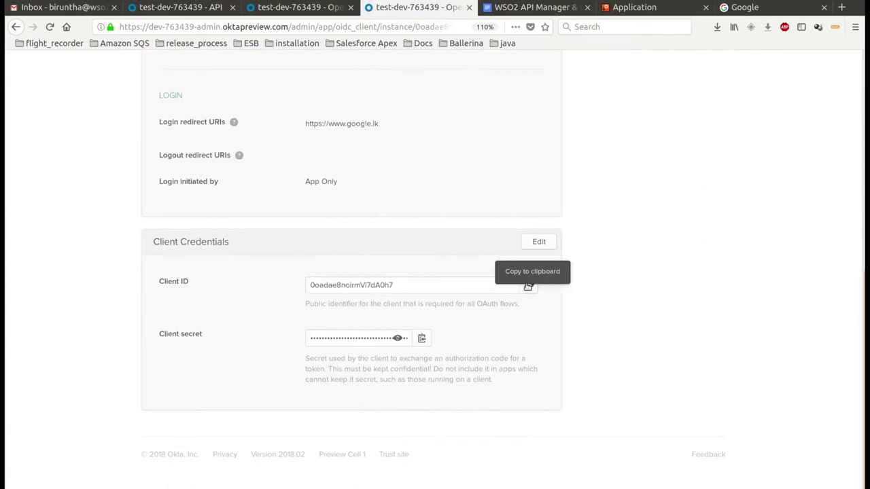
left_click(528, 286)
left_click(635, 7)
left_click(273, 213)
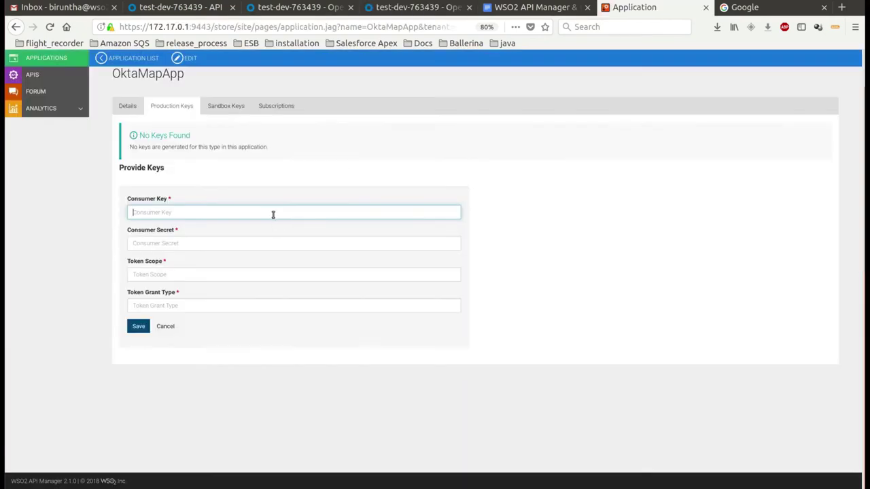
Paste Okta's client ID and client secret as OktaMapApp's consumer key and secret
key("ctrl+v")
left_click(418, 6)
left_click(420, 338)
left_click(629, 7)
left_click(325, 242)
key("ctrl+v")
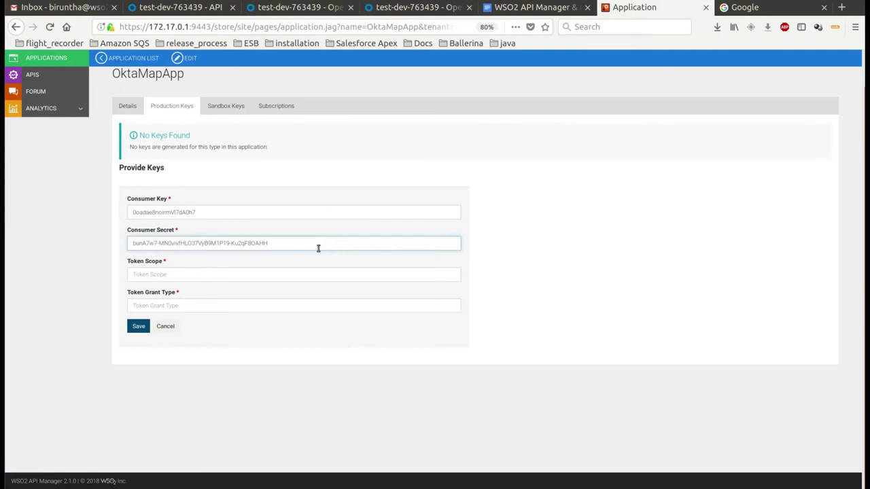
Set scope test and grant type client_credentials, then save the production keys
left_click(305, 272)
type("test")
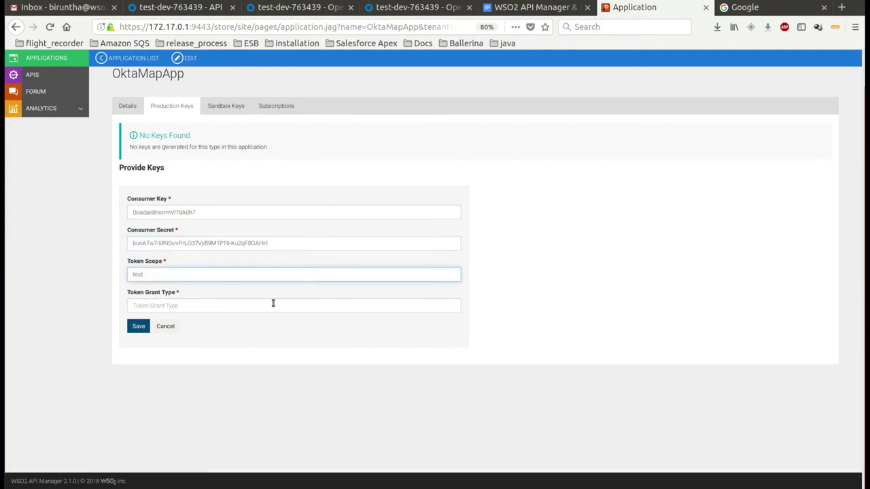
left_click(269, 306)
key("ctrl+v")
left_click(134, 329)
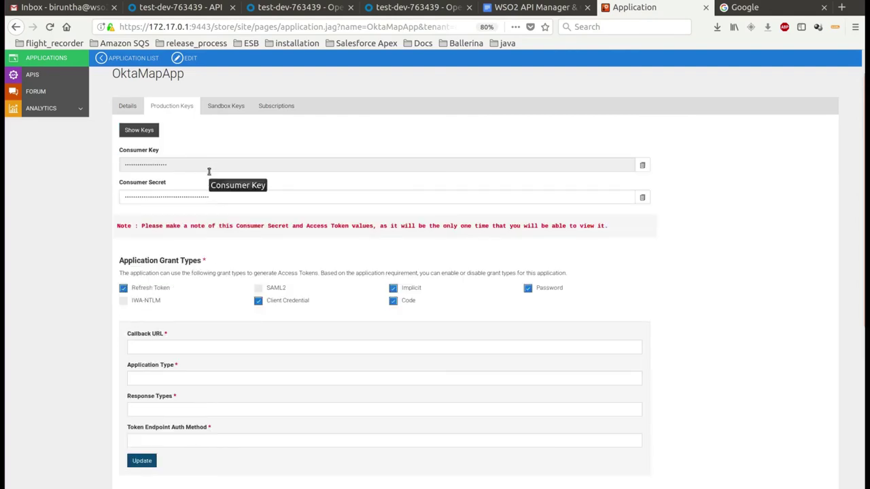
Review the saved keys, selecting the masked consumer secret and generated access token
double_click(208, 198)
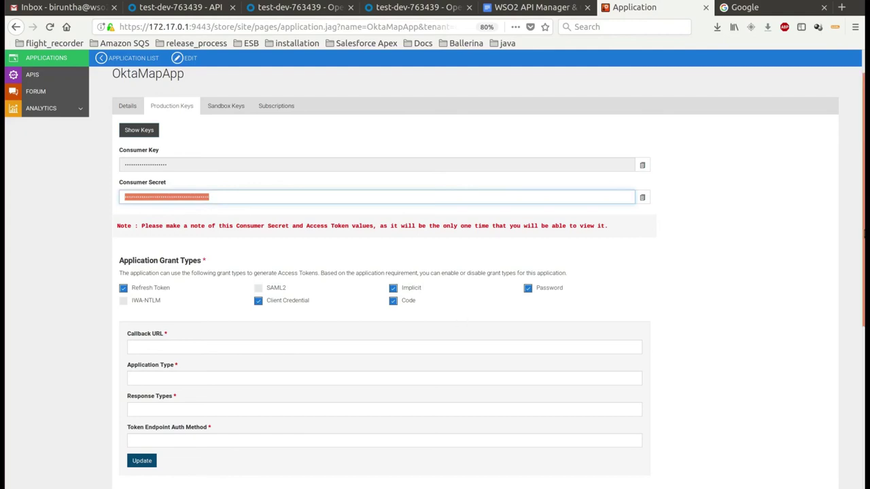
scroll(853, 404, "down", 5)
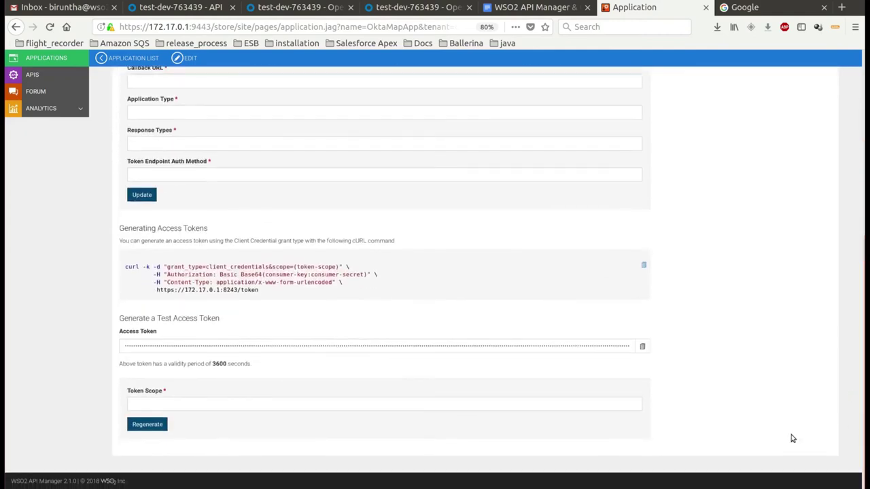
double_click(463, 346)
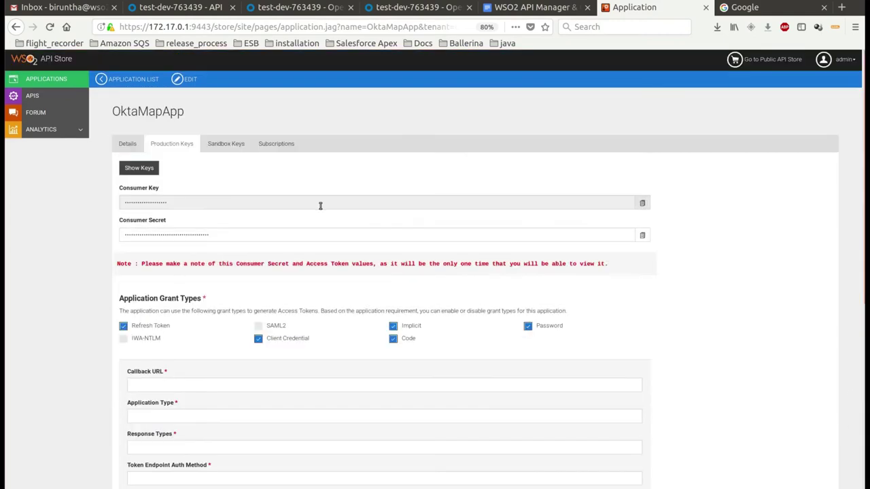
key("alt+Tab")
key("alt+Tab")
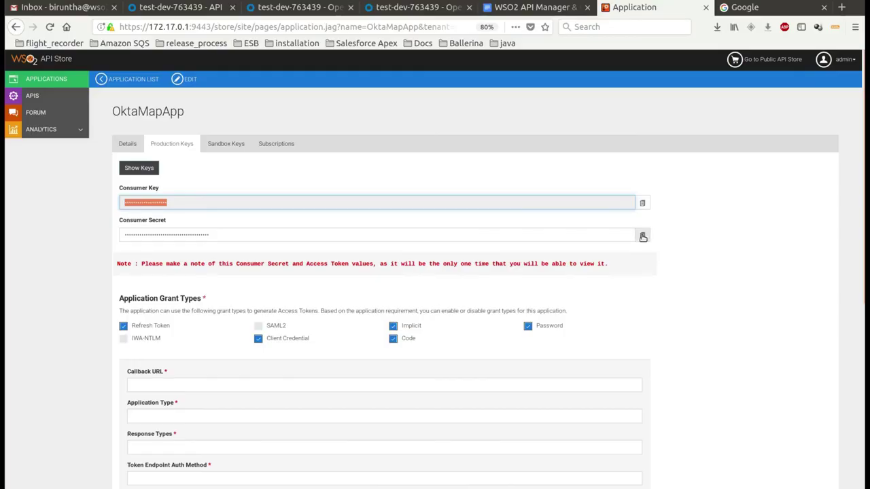
left_click(643, 237)
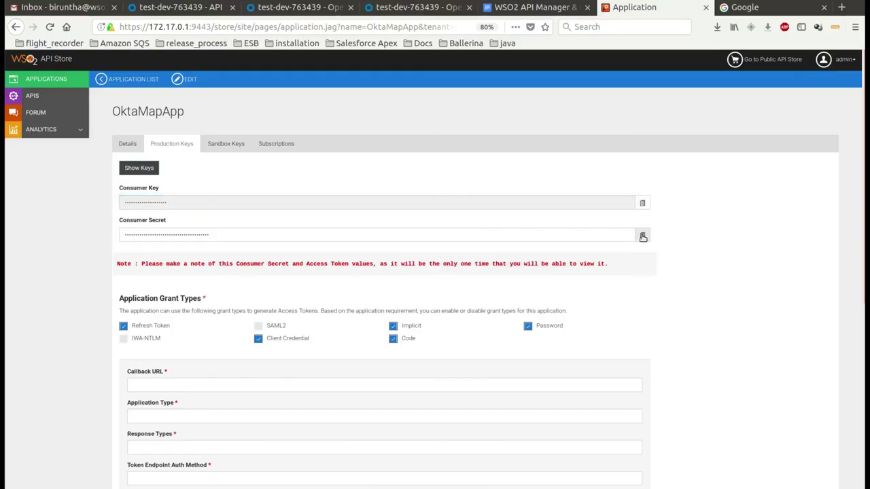
Select the client_secret value in api-manager.xml and step 11 in the integration guide
key("alt+Tab")
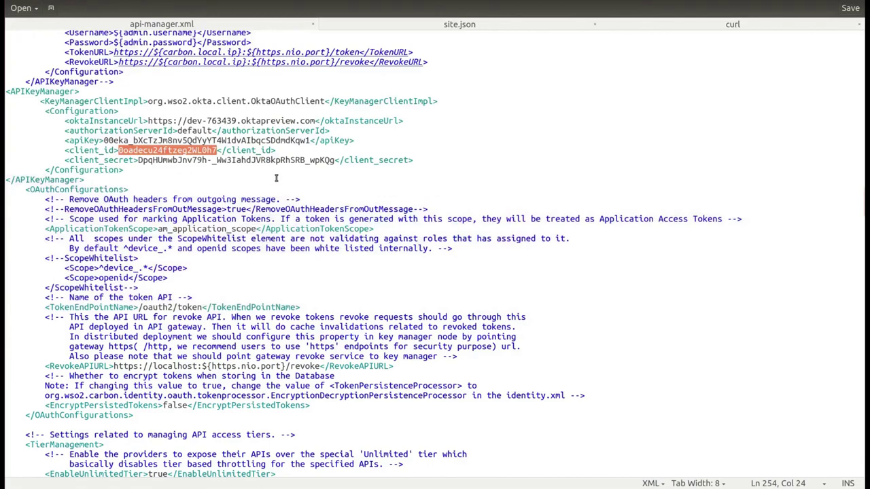
double_click(264, 160)
left_click(138, 161, "shift")
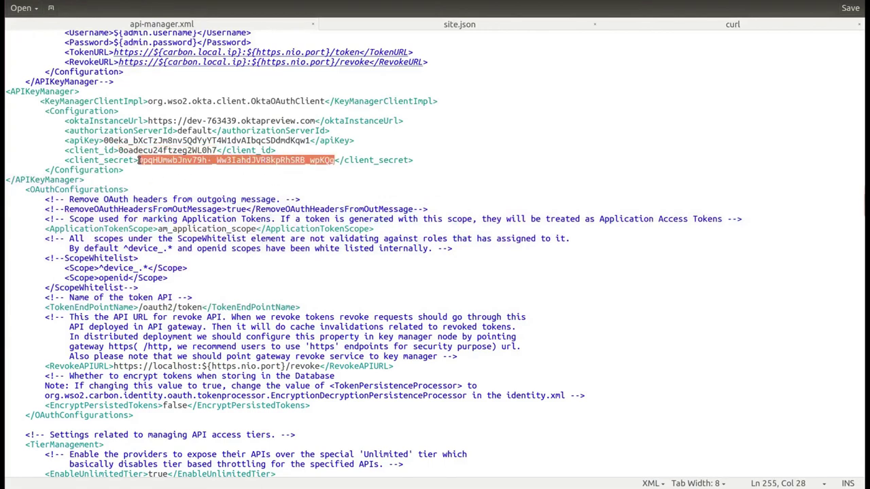
key("alt+Tab")
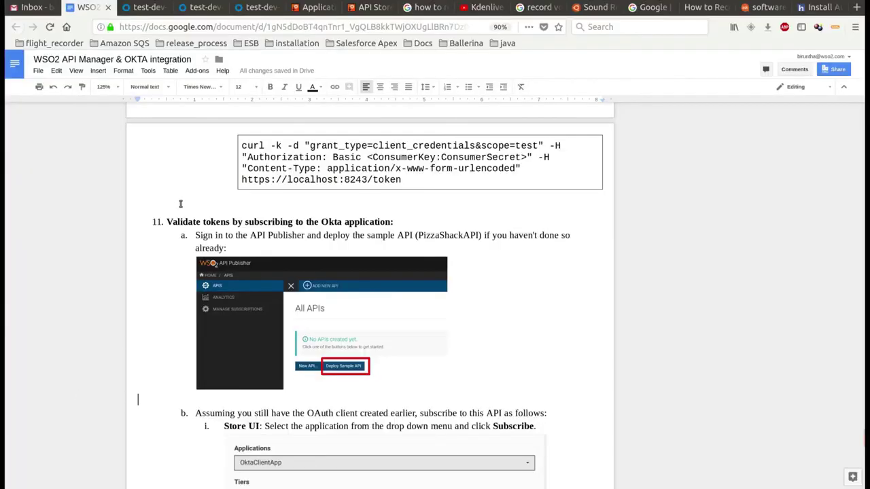
left_click_drag(166, 221, 477, 244)
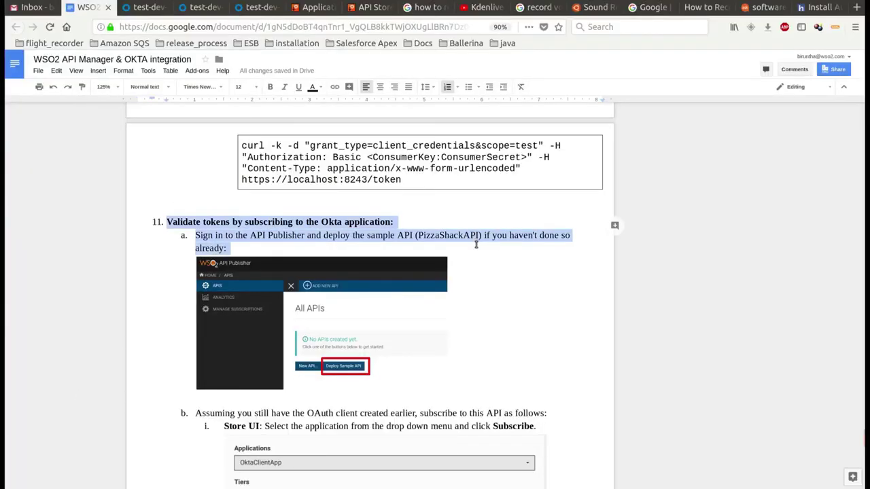
key("alt+Tab")
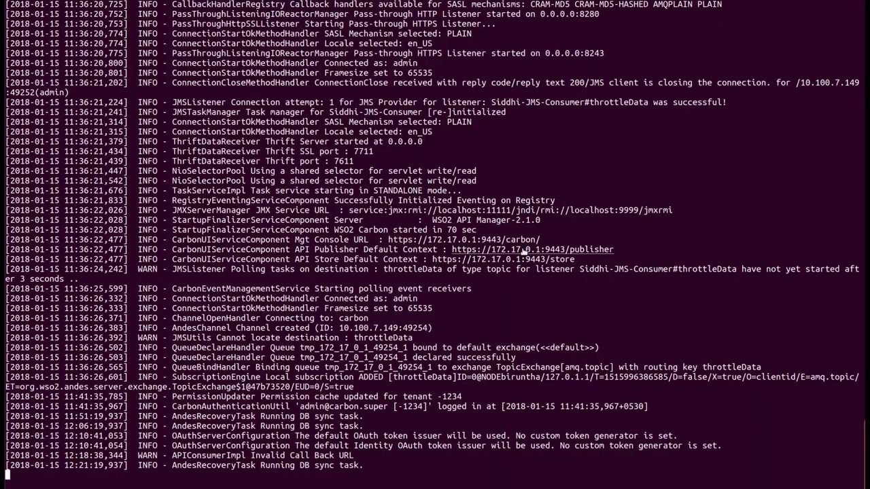
Open the API Publisher address from the server log and sign in
left_click(524, 250, "ctrl")
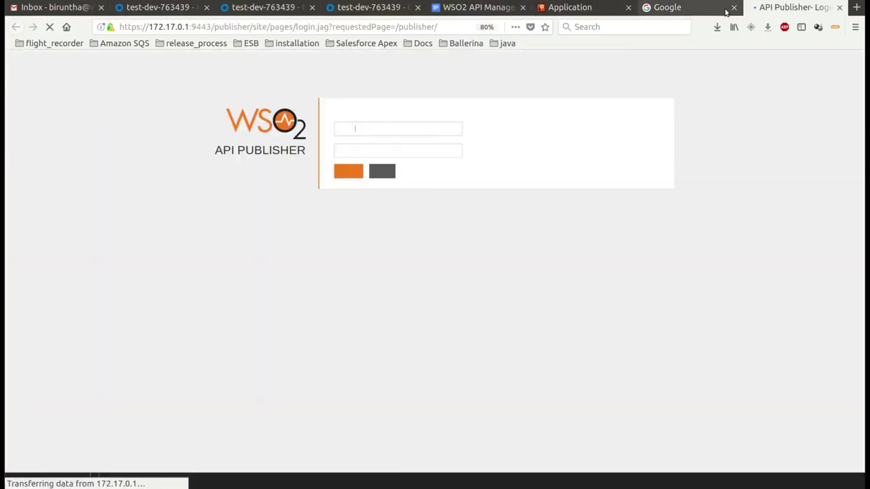
left_click(733, 8)
left_click(349, 171)
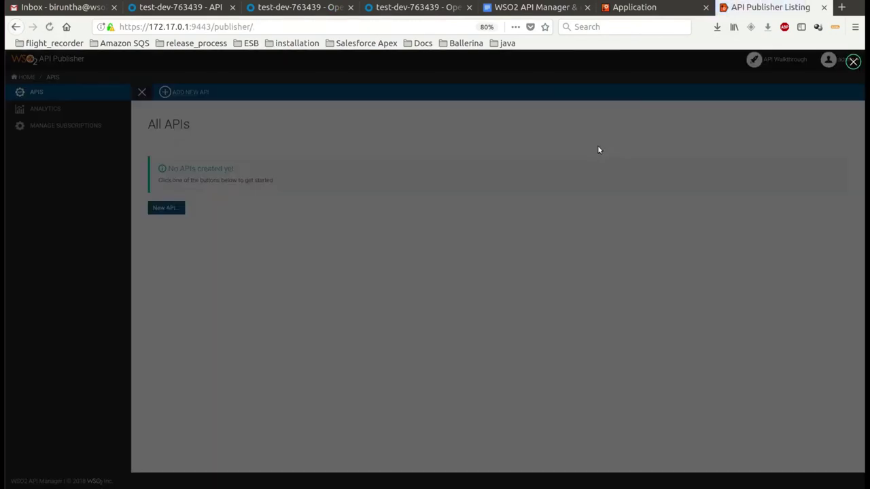
Dismiss the tutorial overlay and deploy the sample PizzaShackAPI, acknowledging the success dialog
left_click(855, 62)
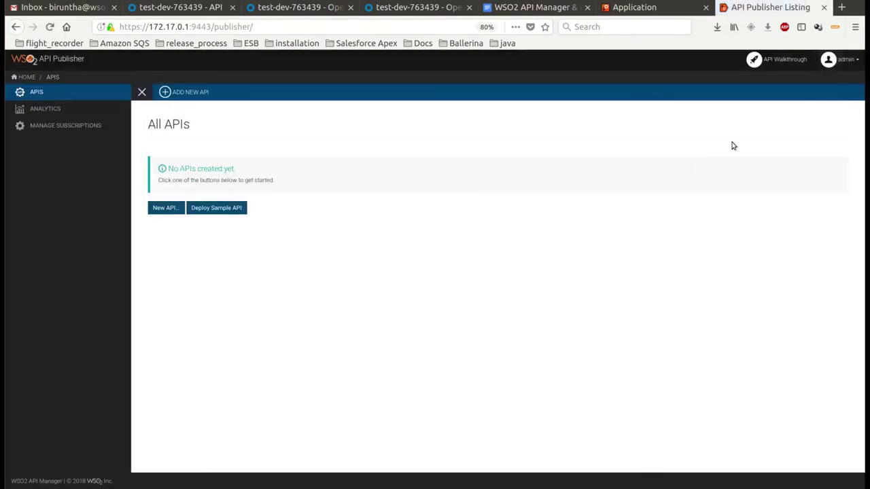
left_click(216, 208)
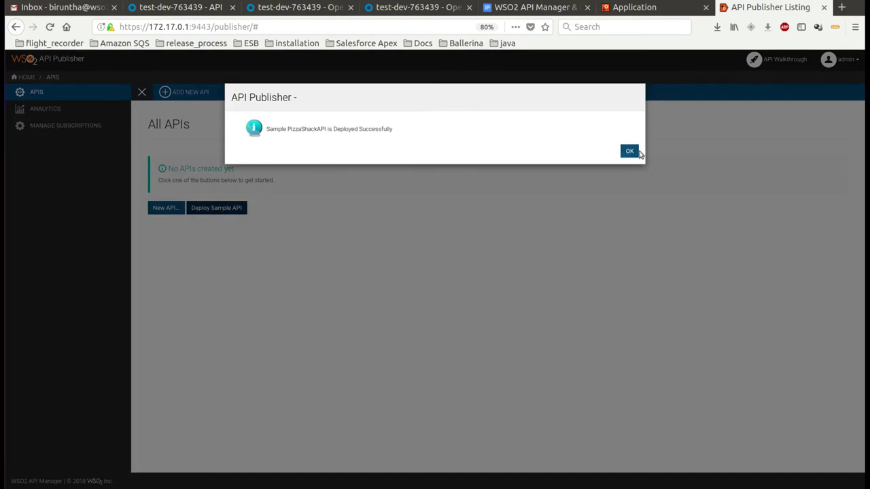
left_click(633, 150)
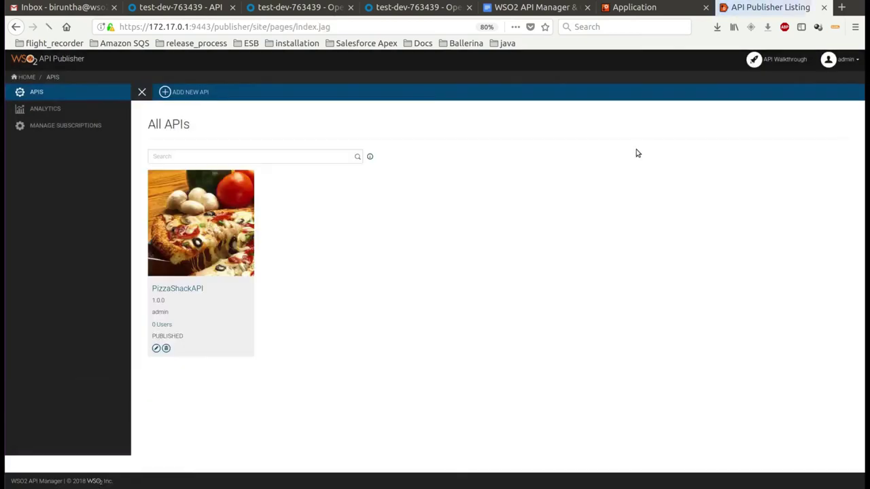
In PizzaShackAPI's Manage settings, add a scope with key and name test
left_click(212, 255)
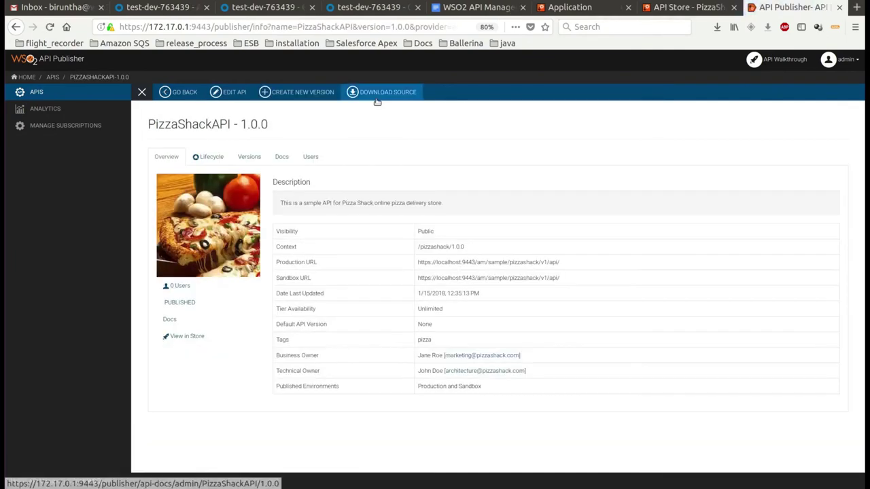
left_click(222, 95)
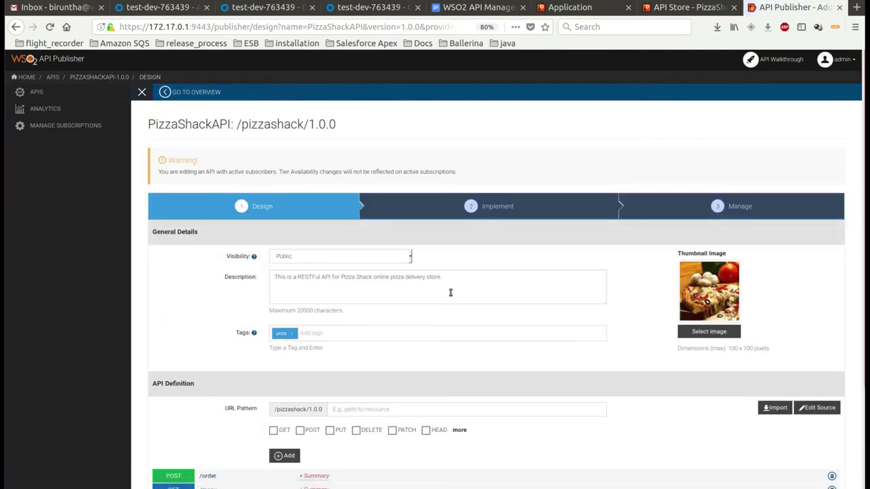
left_click(690, 214)
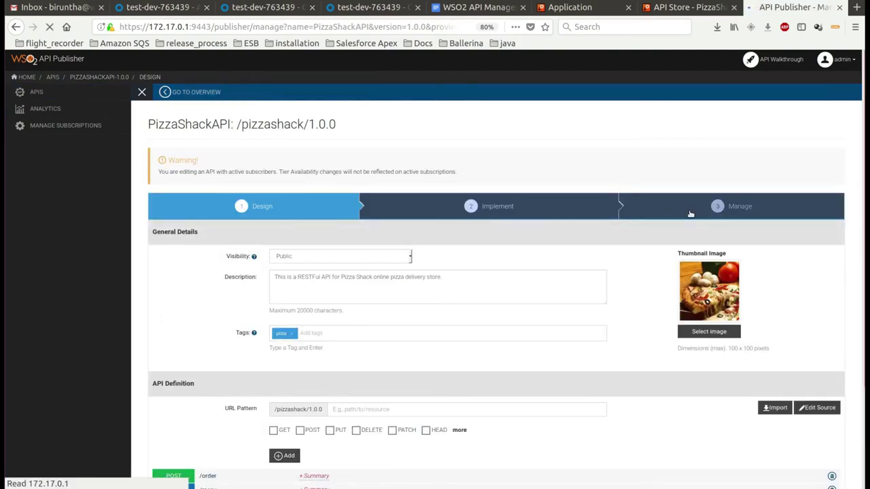
scroll(599, 379, "down", 5)
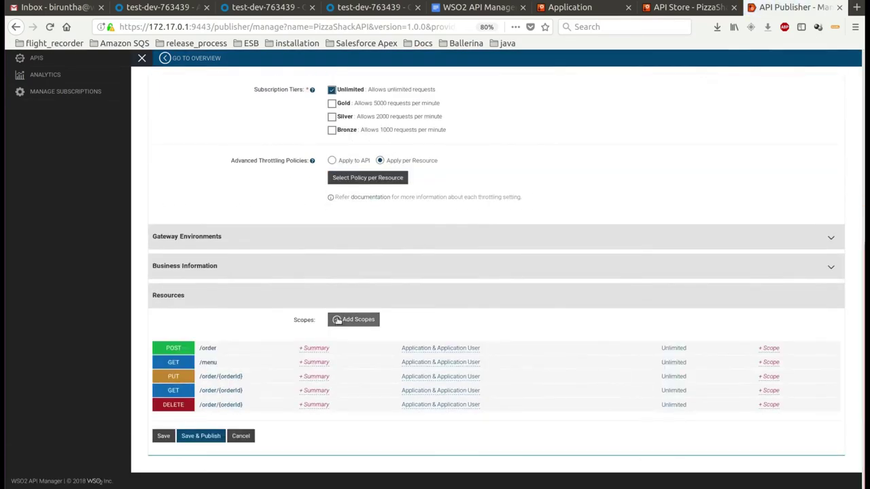
left_click(343, 320)
left_click(391, 139)
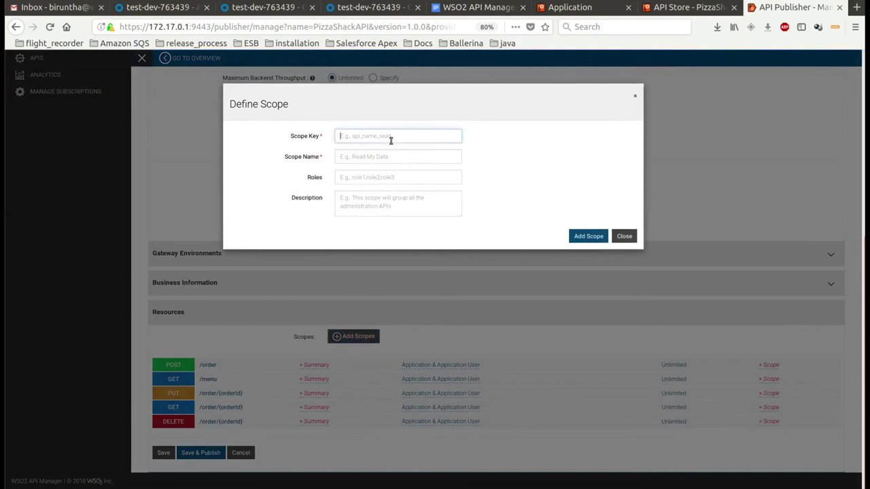
type("test")
left_click(390, 157)
type("tes")
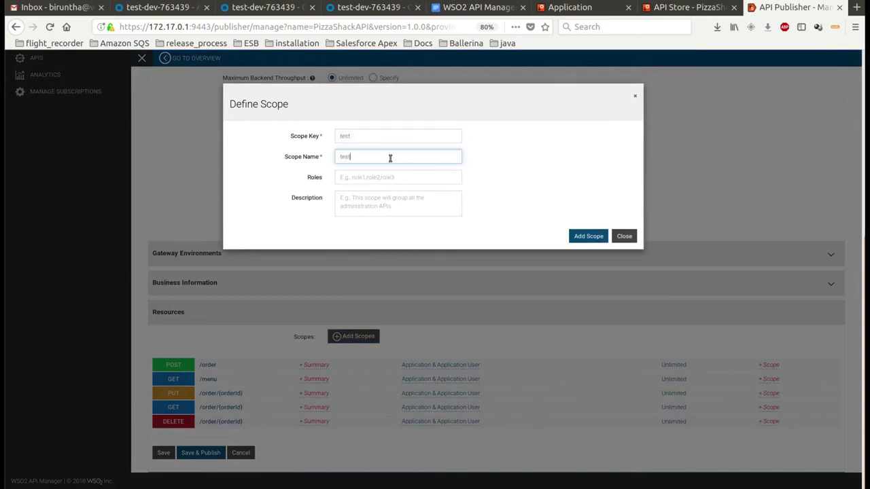
left_click(590, 237)
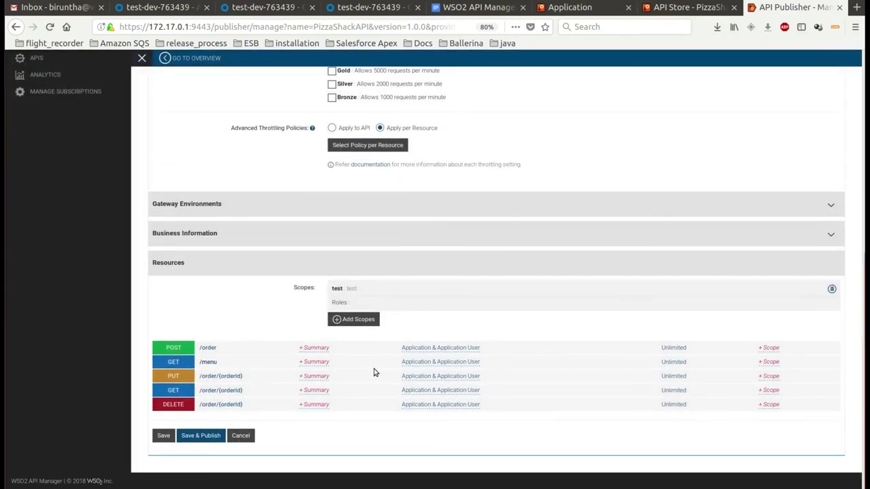
Require the test scope on GET /menu and Save & Publish the API
left_click(768, 361)
left_click(703, 363)
left_click(702, 385)
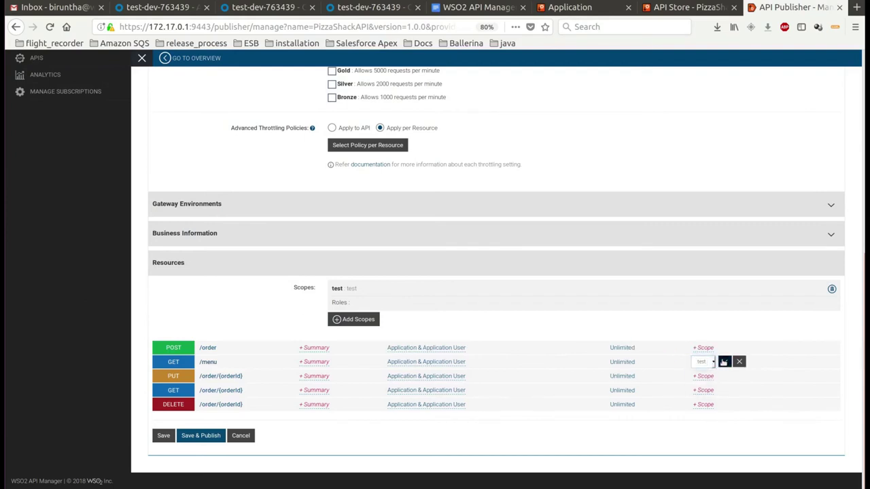
left_click(724, 361)
left_click(201, 436)
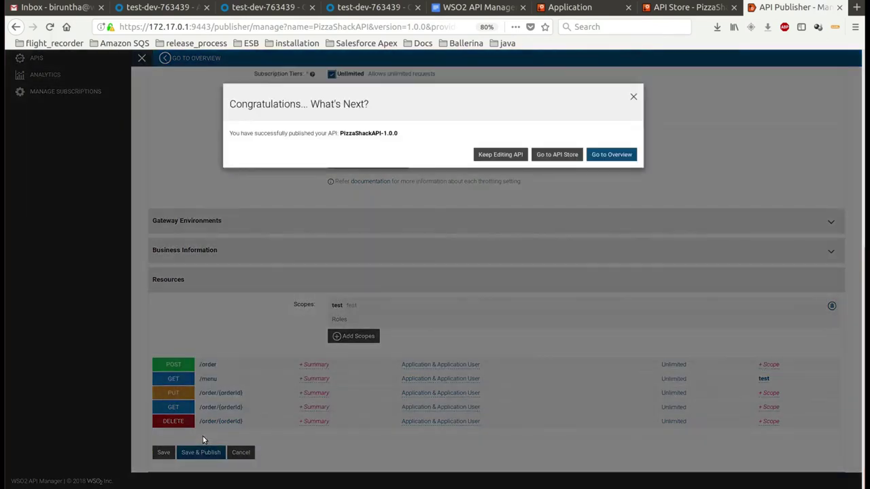
left_click(612, 154)
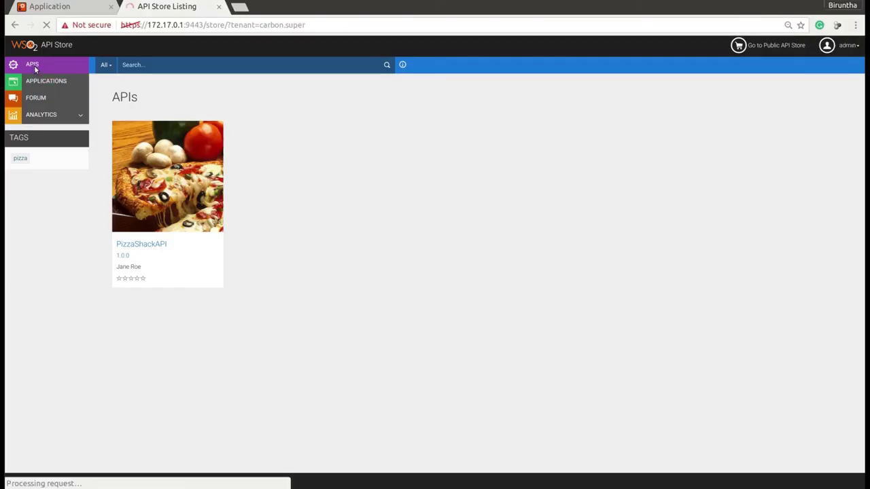
Subscribe OktaTestApp to PizzaShackAPI 1.0.0 on the Unlimited tier and view its subscriptions
left_click(197, 176)
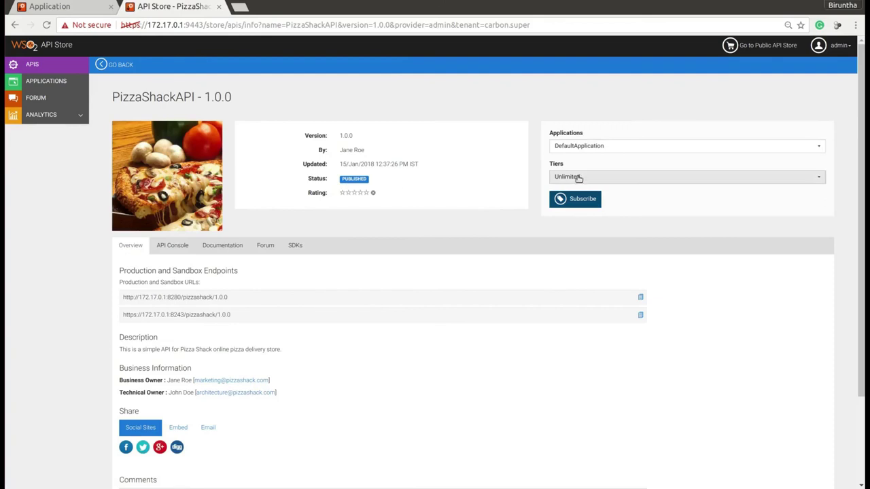
left_click(578, 145)
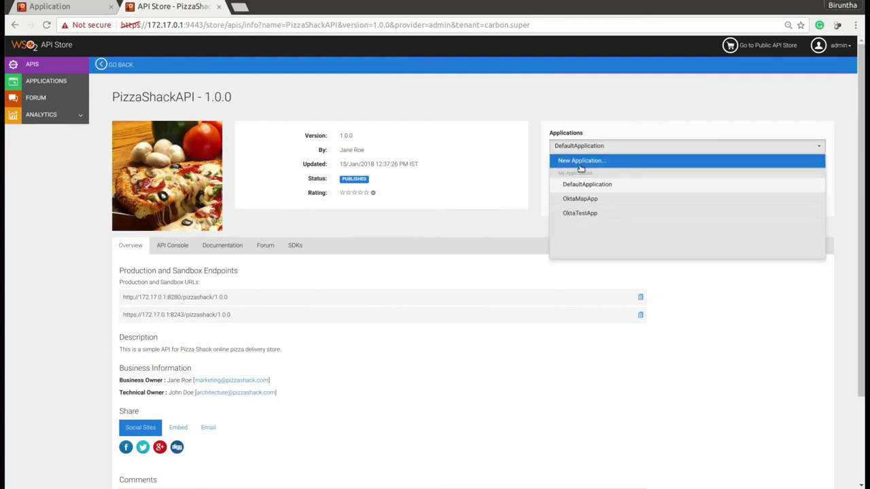
left_click(582, 215)
left_click(581, 199)
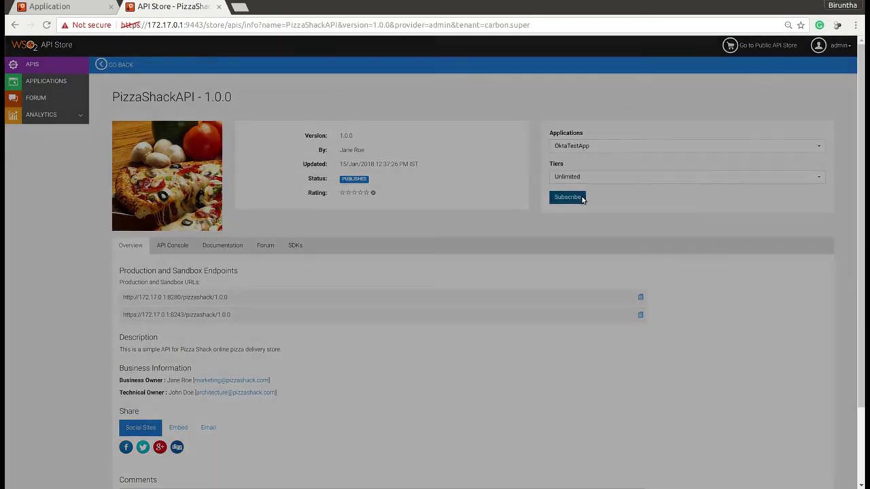
left_click(556, 127)
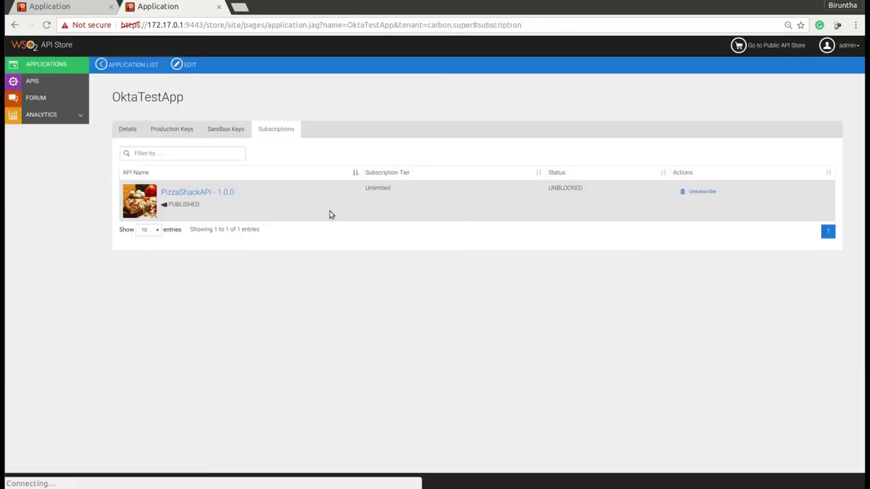
Open the API Console of PizzaShackAPI in the Store
left_click(66, 80)
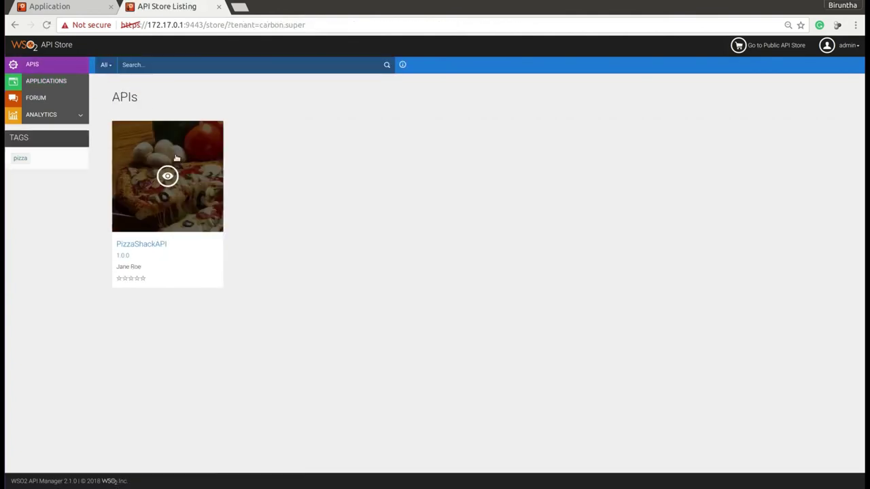
left_click(176, 167)
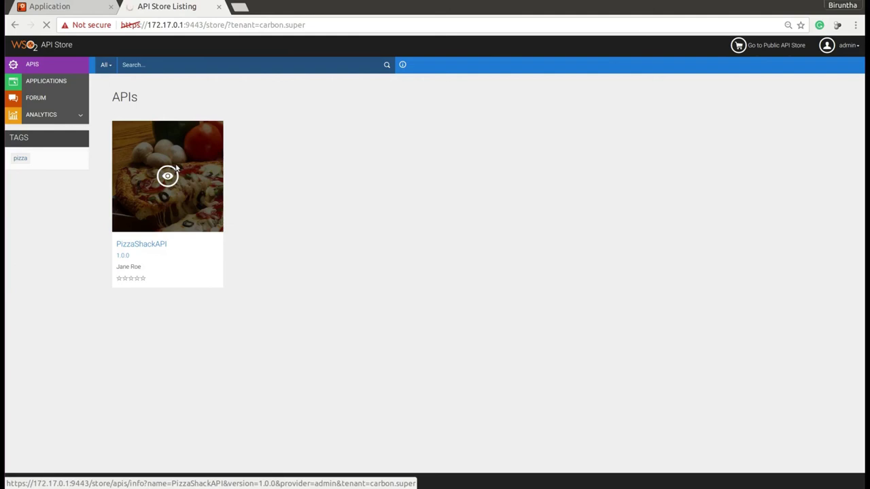
left_click(175, 168)
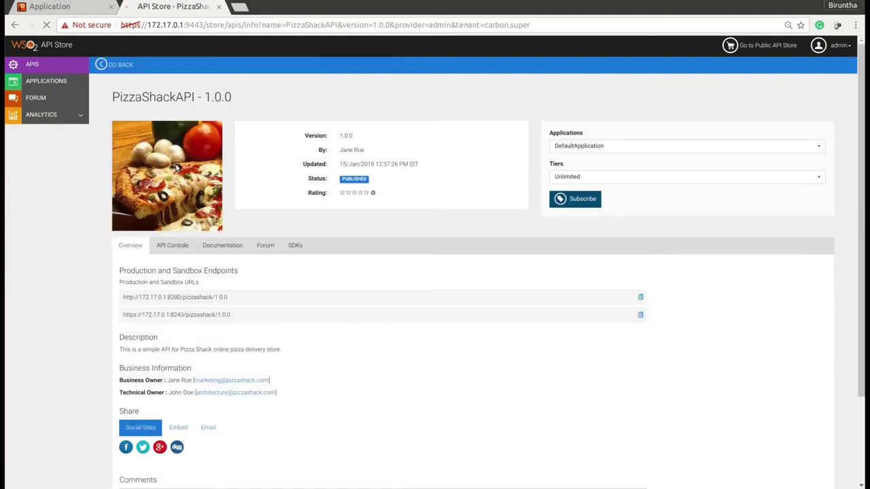
left_click(174, 243)
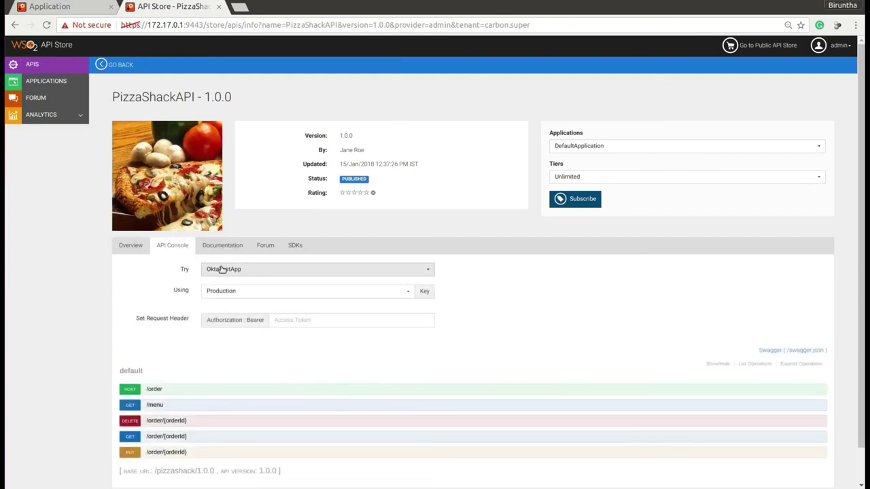
Copy OktaTestApp's access token and paste it into the console's Authorization: Bearer header
left_click(87, 10)
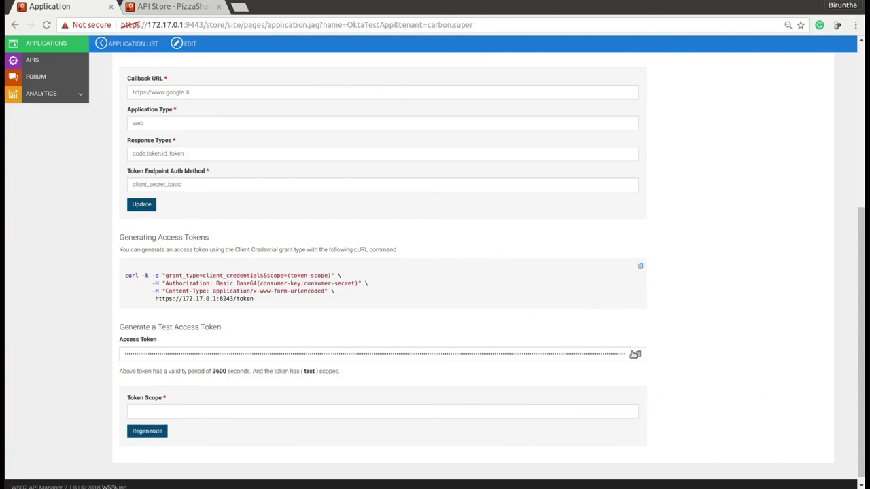
left_click(639, 354)
key("ctrl+Tab")
left_click(376, 320)
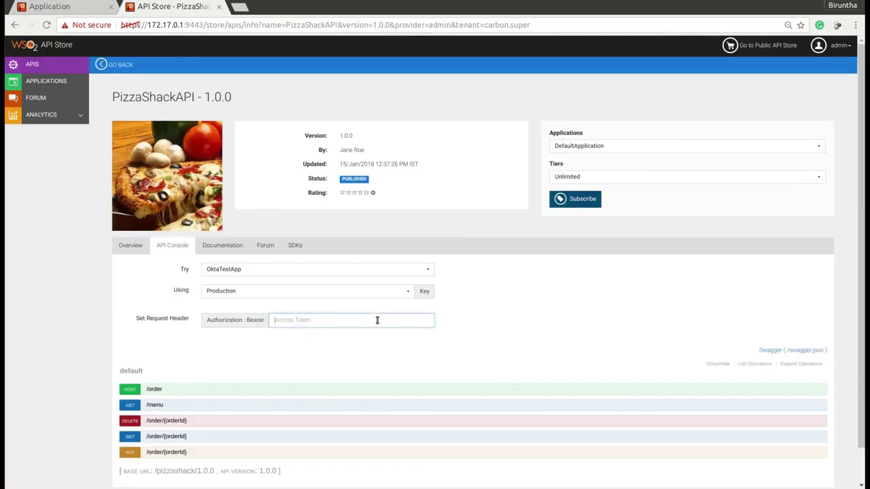
key("ctrl+v")
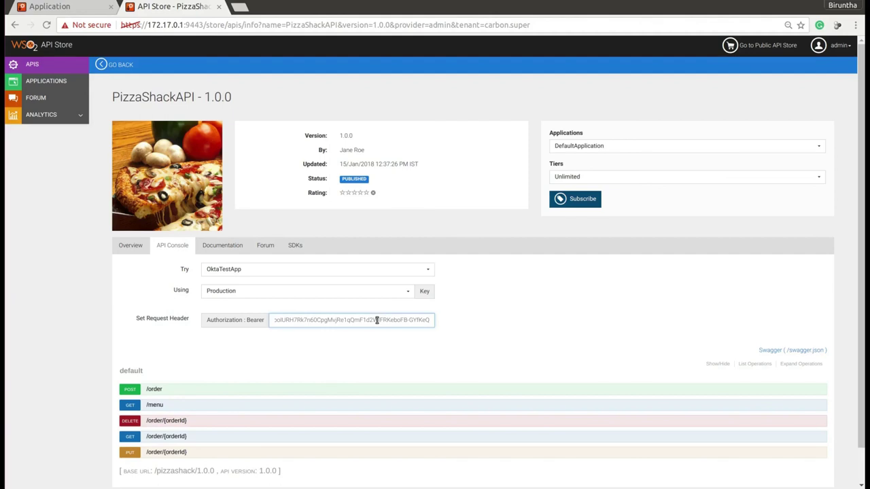
scroll(571, 299, "down", 1)
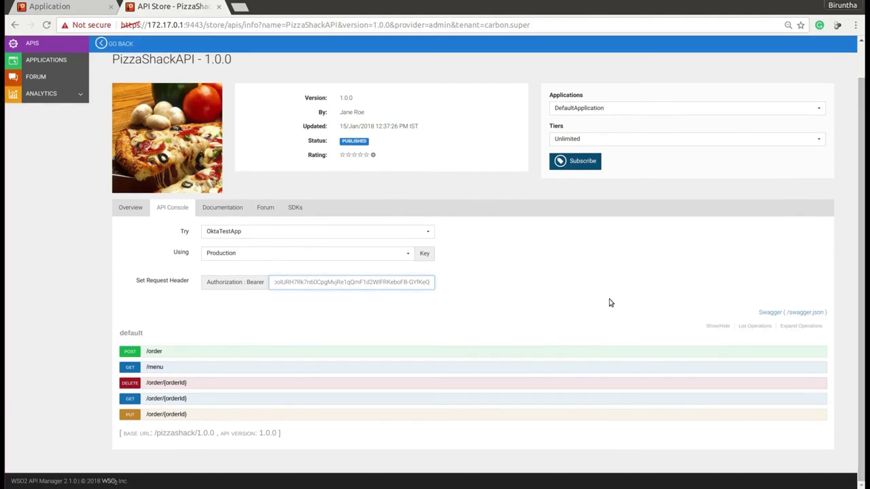
Expand GET /menu and confirm its Required Scopes value is test
left_click(130, 367)
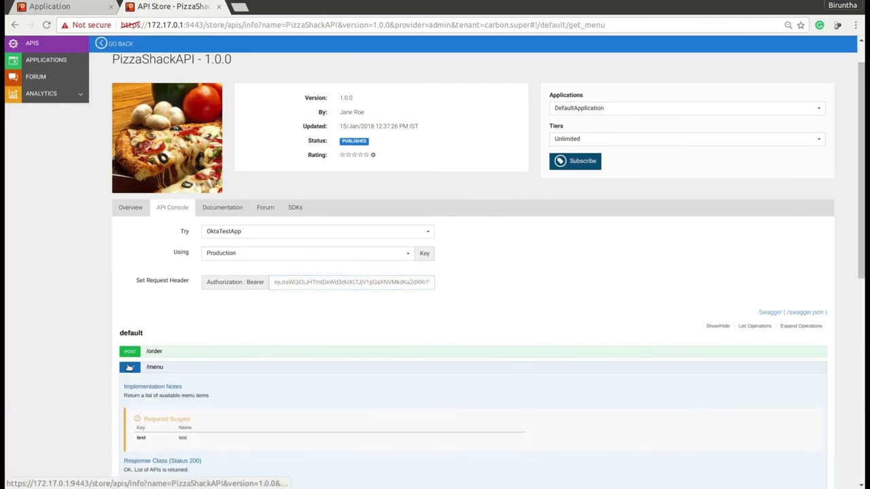
scroll(288, 231, "down", 4)
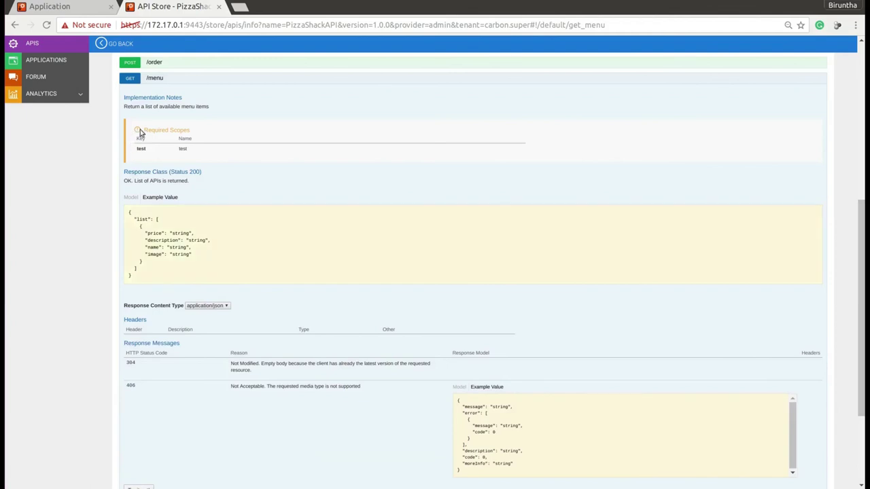
left_click_drag(145, 129, 193, 130)
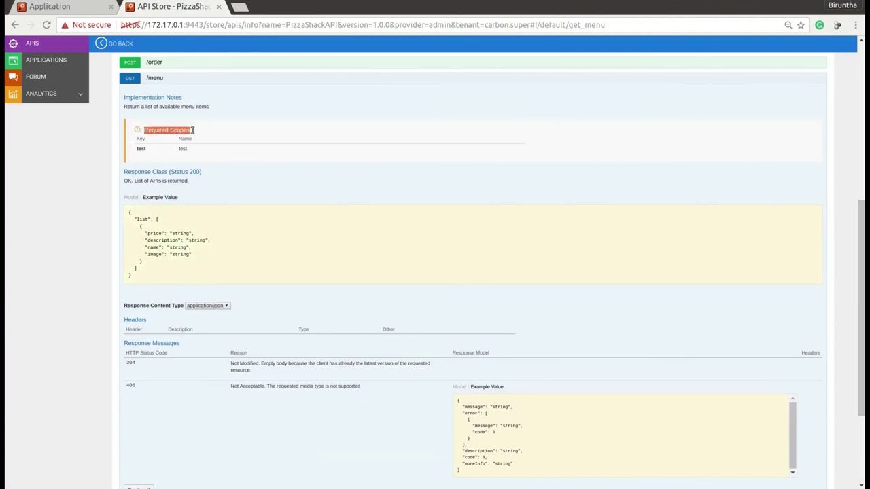
left_click(290, 312)
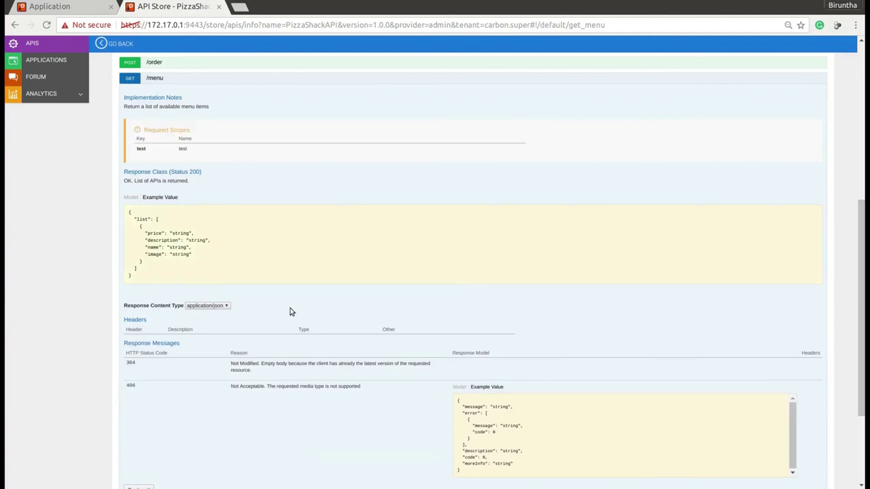
left_click_drag(862, 236, 860, 413)
Send GET /menu and check the 200 response body listing the pizza menu items
left_click(138, 354)
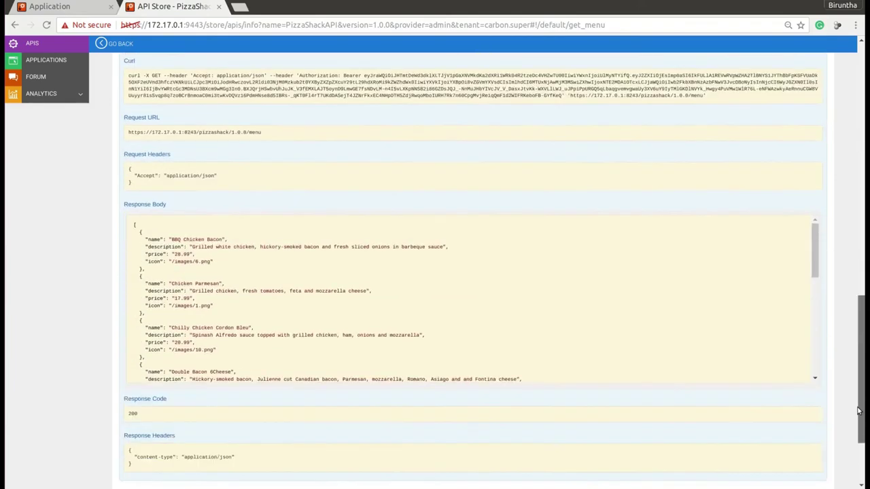
left_click_drag(134, 207, 152, 354)
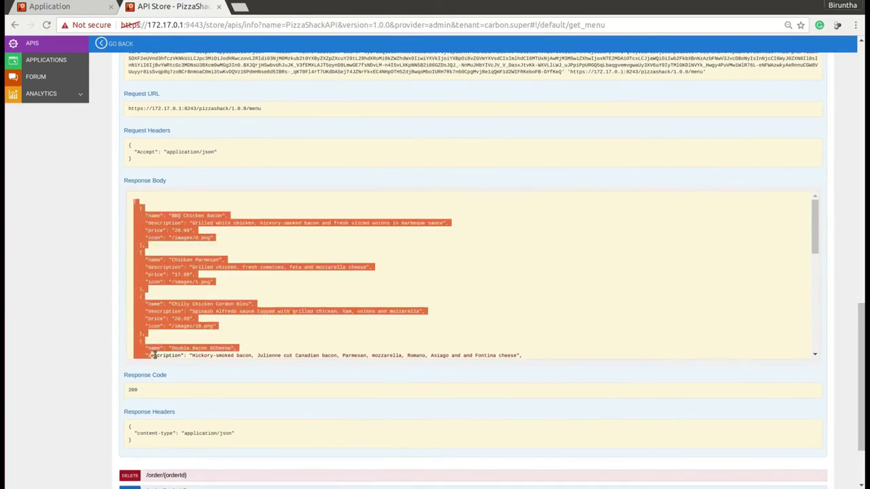
left_click(207, 336)
left_click_drag(862, 374, 863, 187)
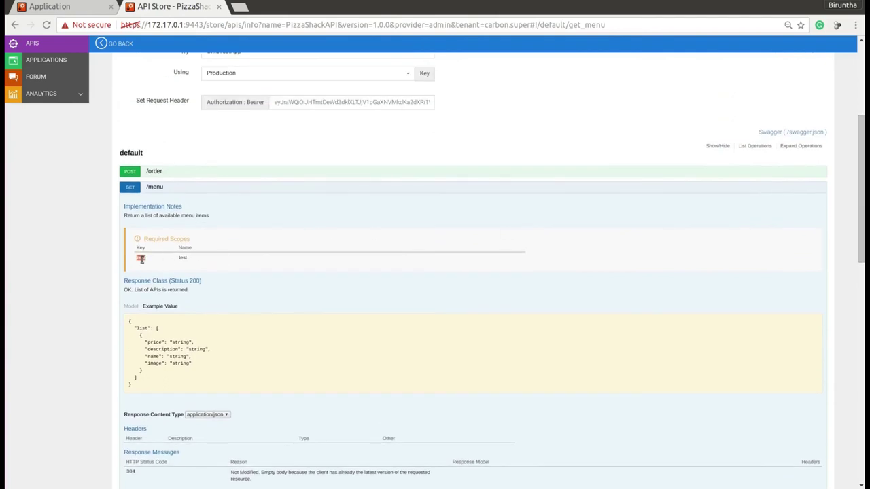
Regenerate OktaTestApp's access token with Token Scope set to gg
left_click(87, 10)
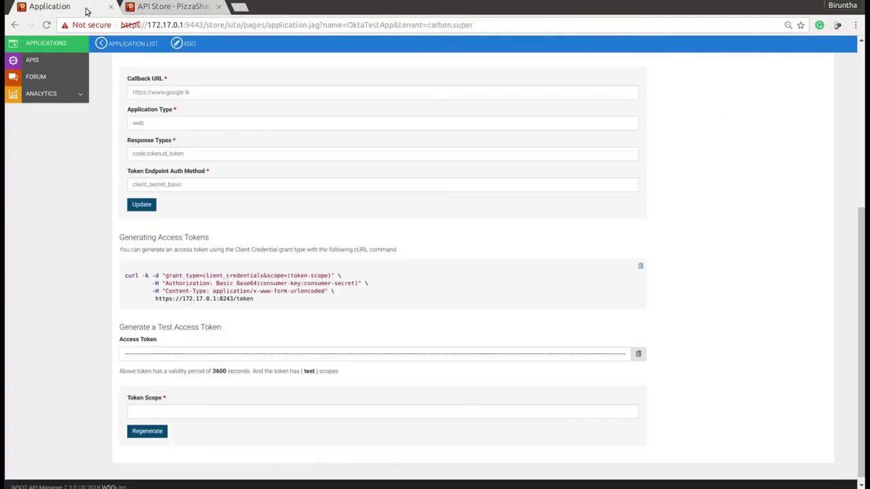
left_click(158, 412)
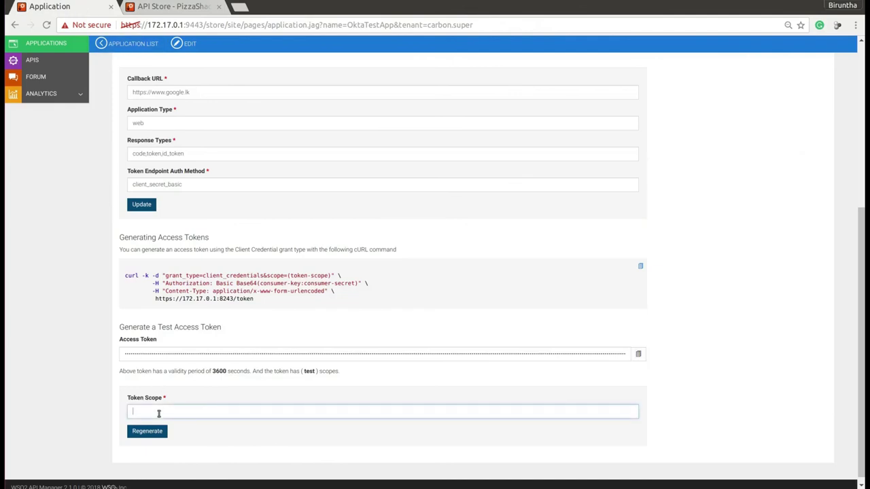
type("gg")
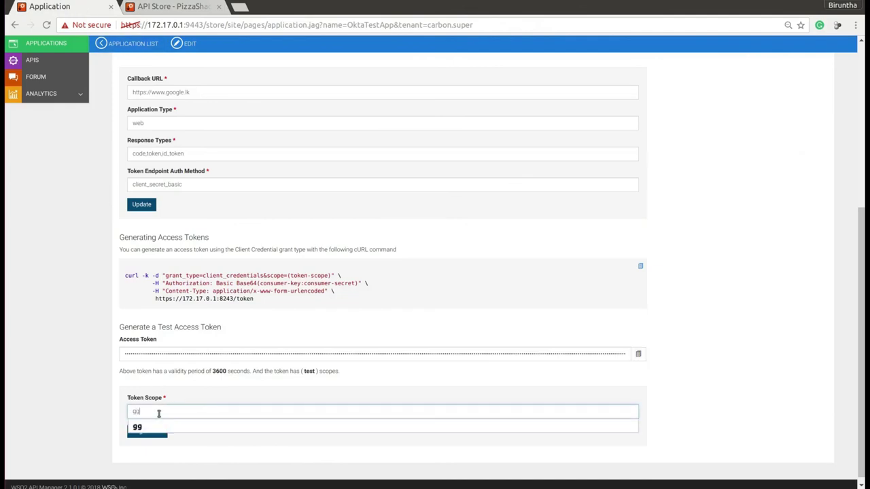
left_click(196, 441)
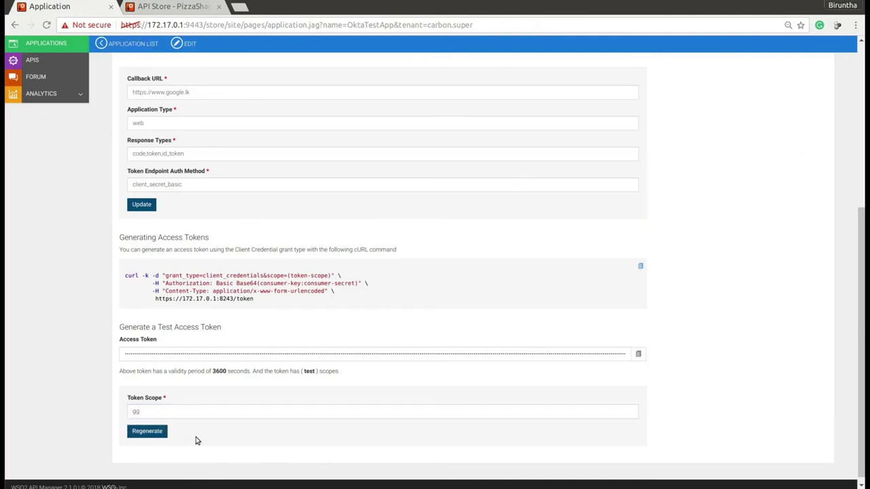
left_click(162, 433)
Replace the Bearer token in the PizzaShackAPI console with the new gg-scoped token
left_click(640, 355)
left_click(166, 7)
triple_click(305, 104)
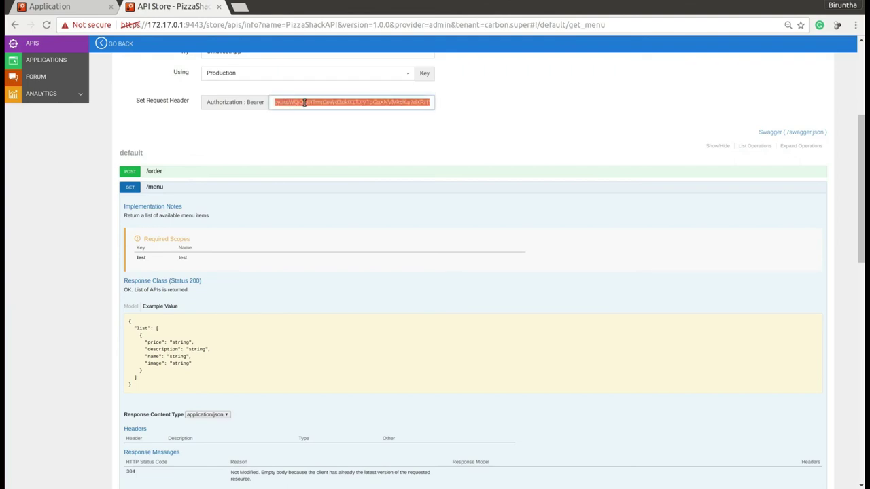
key("ctrl+v")
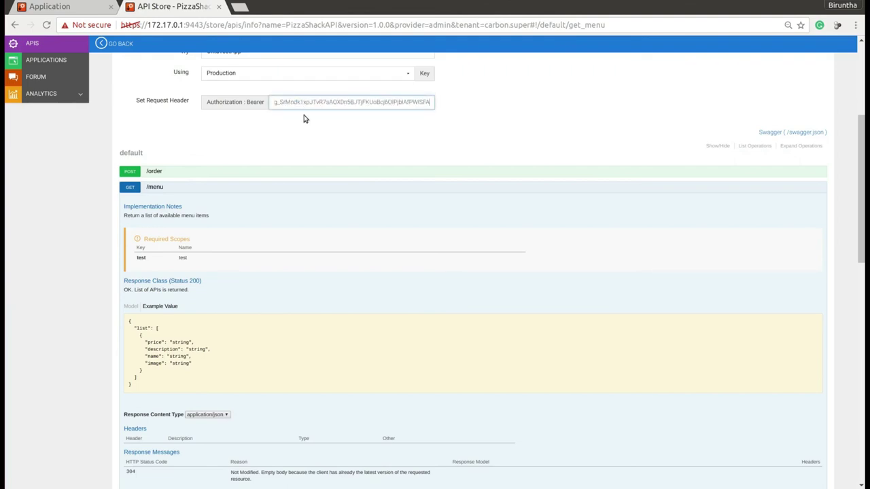
Resend the GET /menu request using the gg-scoped token
scroll(316, 102, "down", 15)
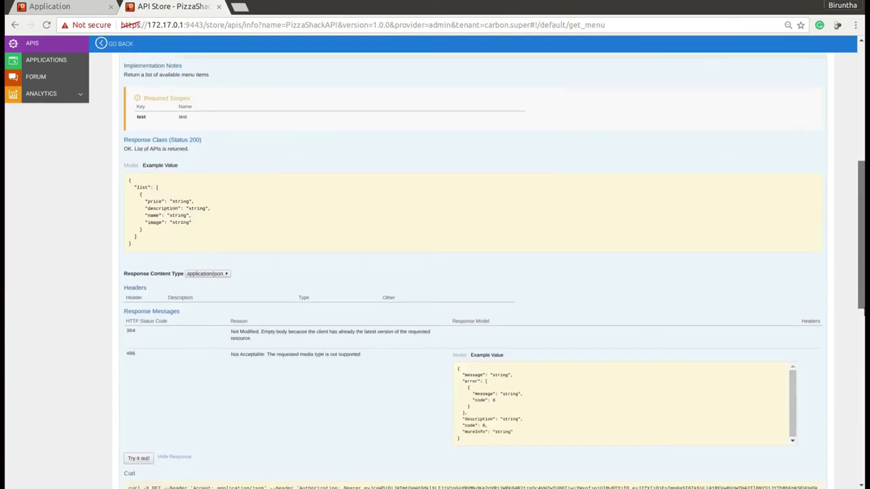
scroll(435, 258, "down", 1)
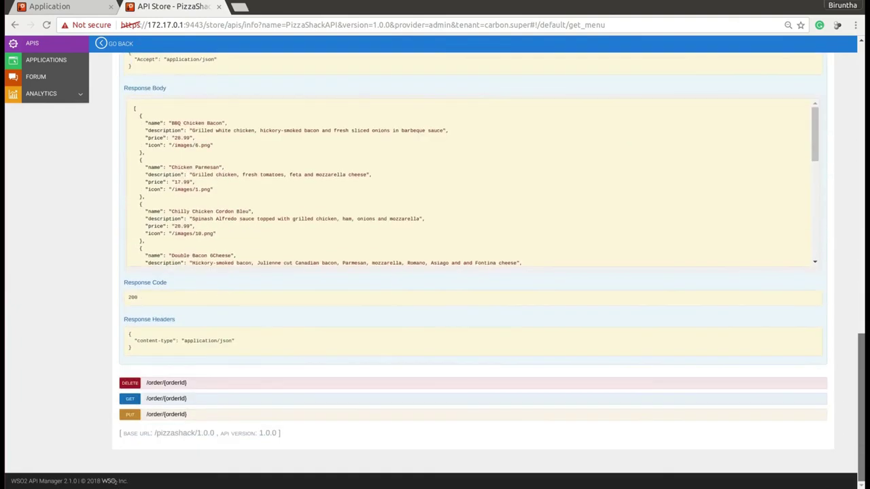
scroll(829, 442, "up", 5)
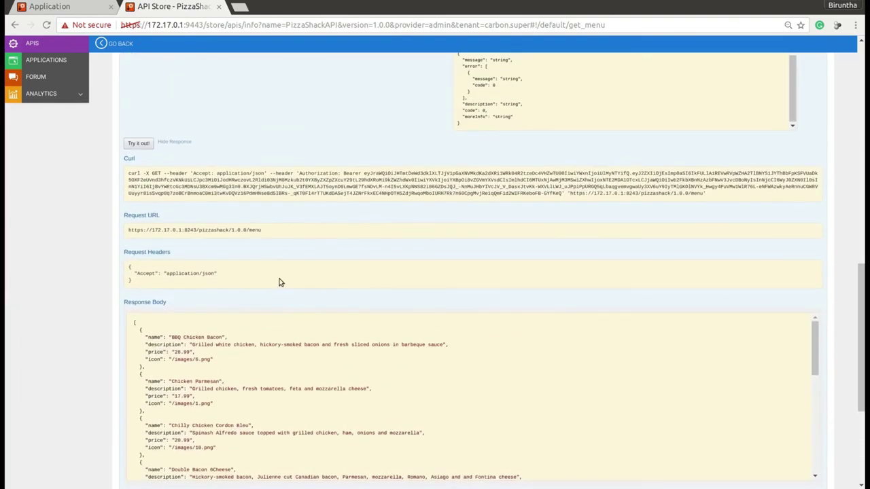
left_click(146, 143)
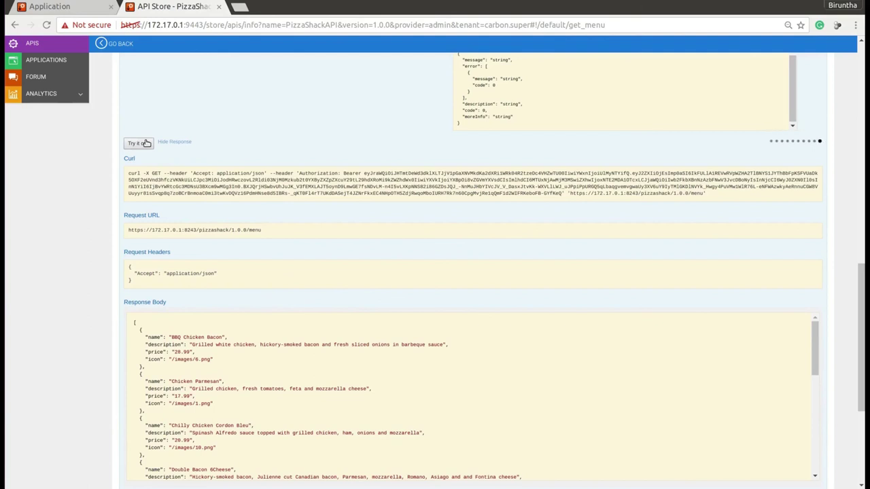